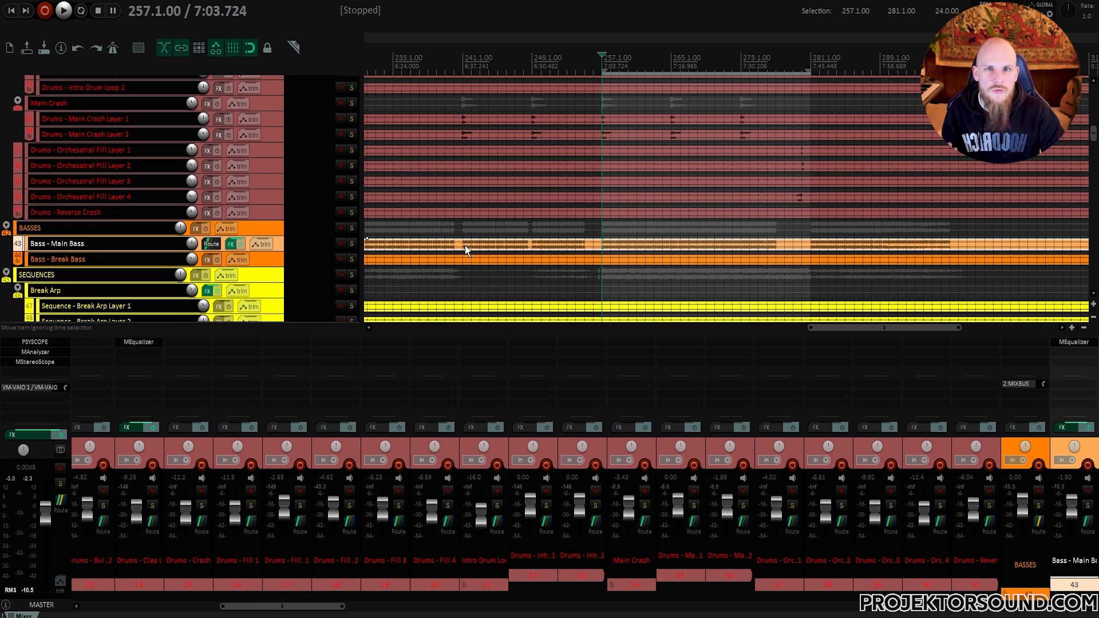
Play the full mix from bar 241 to hear the main bass in context.
left_click(465, 245)
scroll(481, 235, "down", 2)
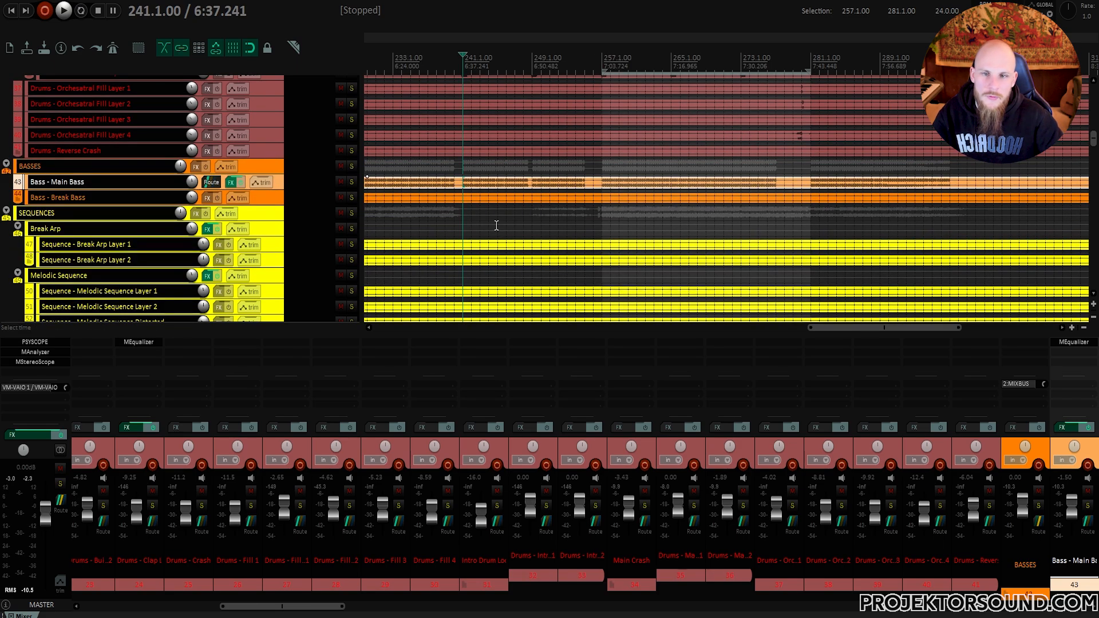
key("space")
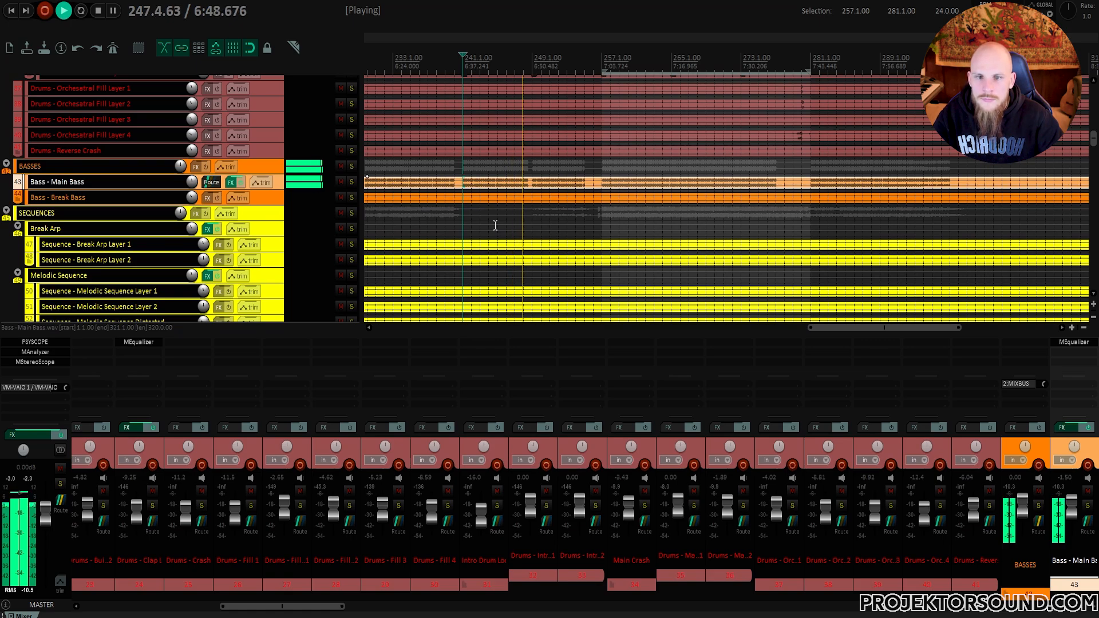
key("space")
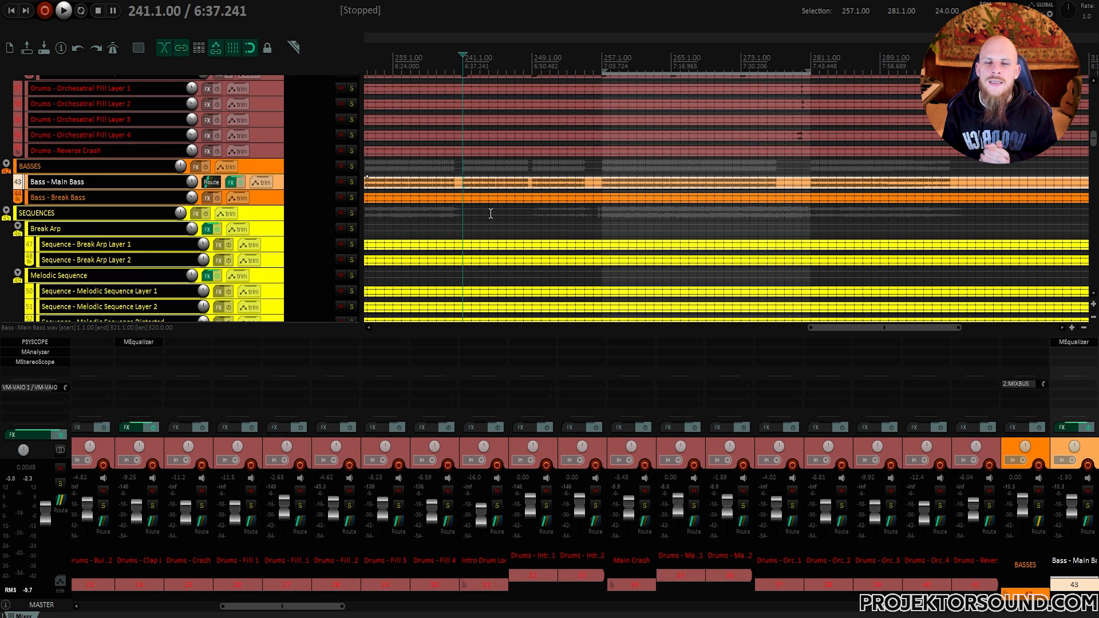
Examine the existing equalizer curve on the Bass - Main Bass track, and check the effects on the Drums - Clap Loop track.
left_click(231, 182)
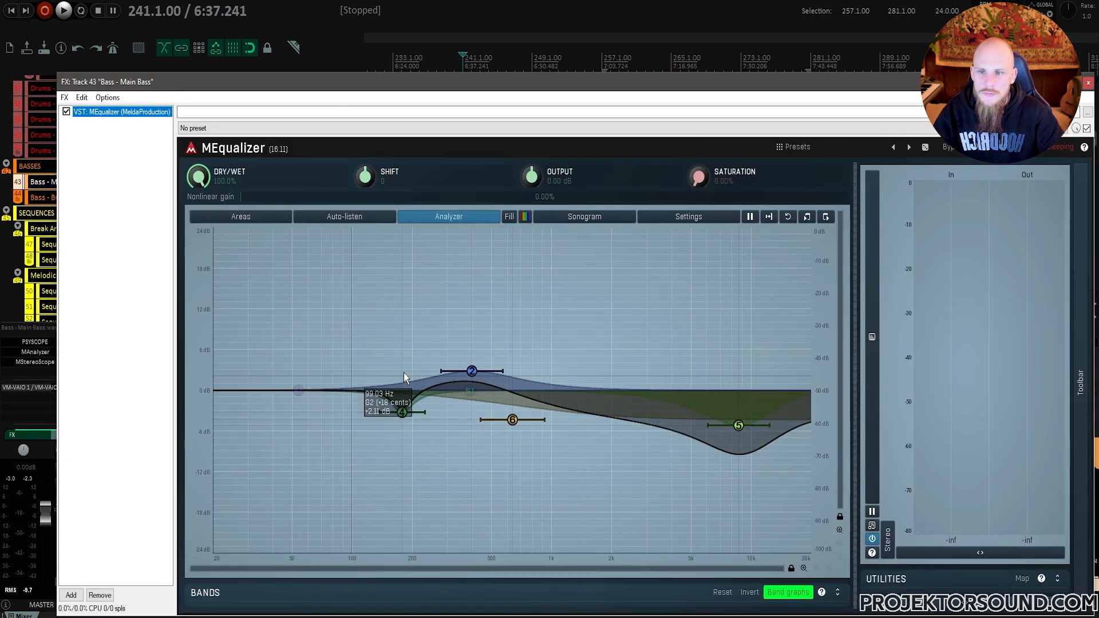
key("Escape")
scroll(273, 224, "up", 10)
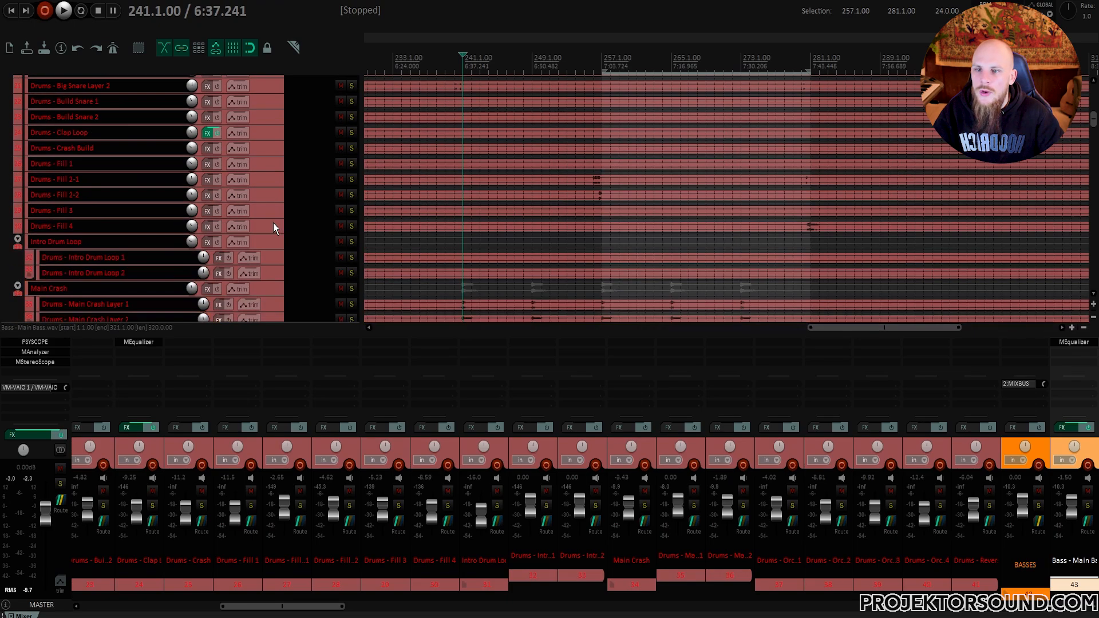
left_click(207, 131)
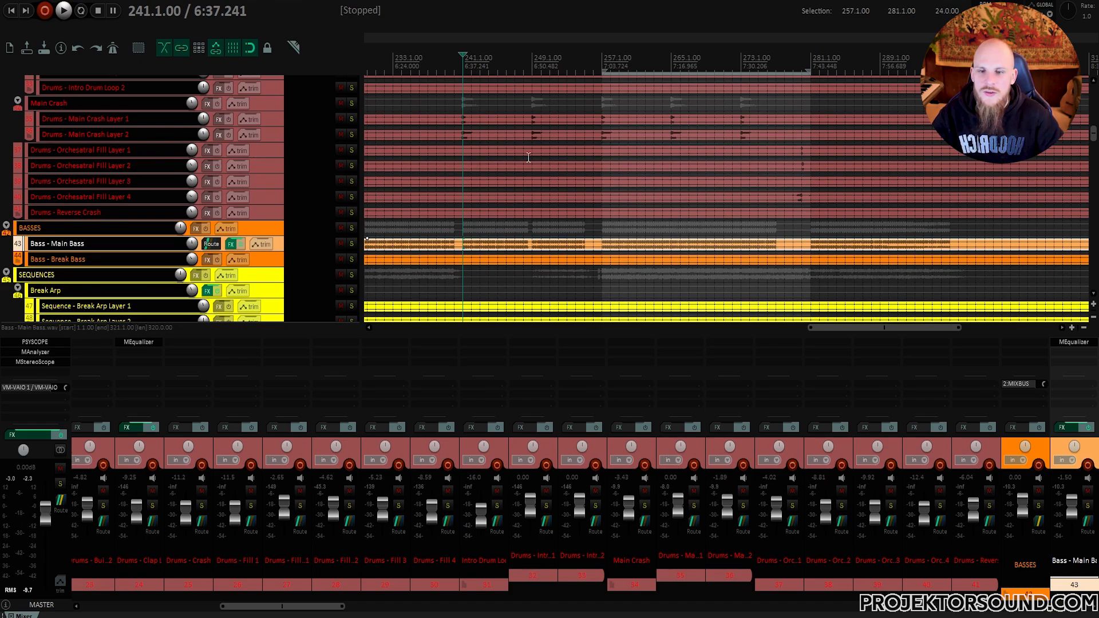
Solo the Bass - Main Bass and Drums - Kick Main tracks and play them from bar 241.
left_click(351, 244)
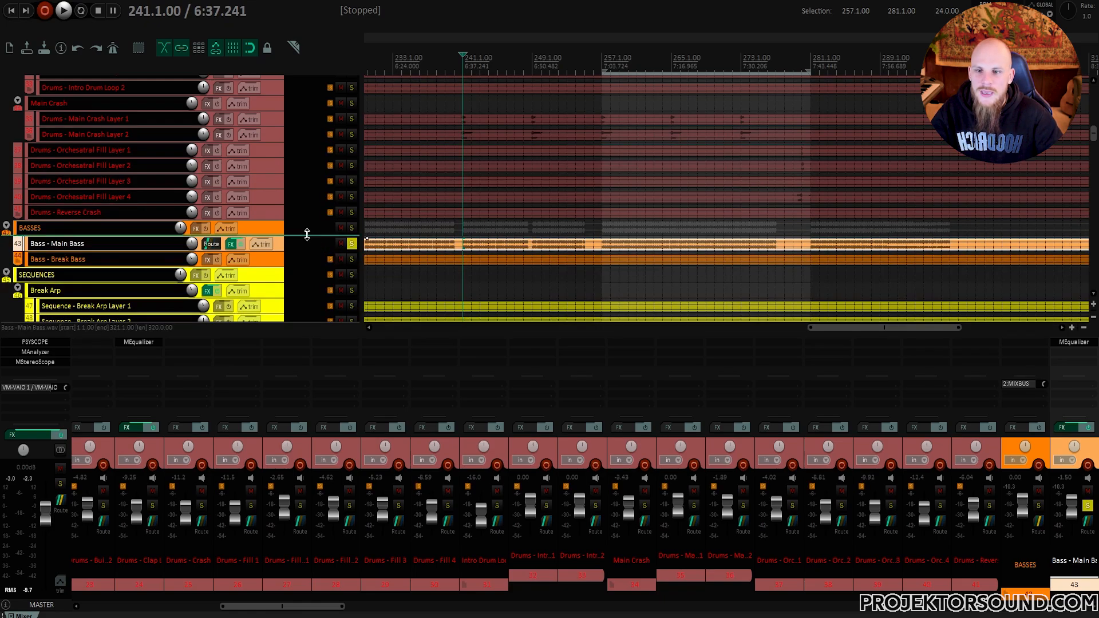
scroll(309, 233, "up", 10)
scroll(315, 229, "up", 5)
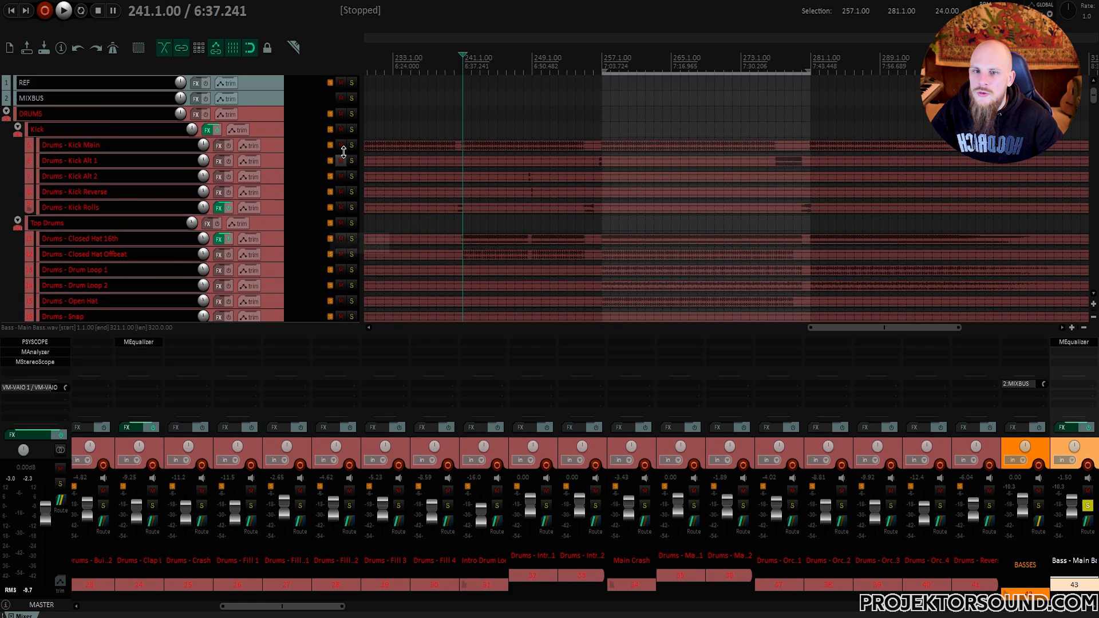
left_click(351, 146)
scroll(473, 195, "down", 15)
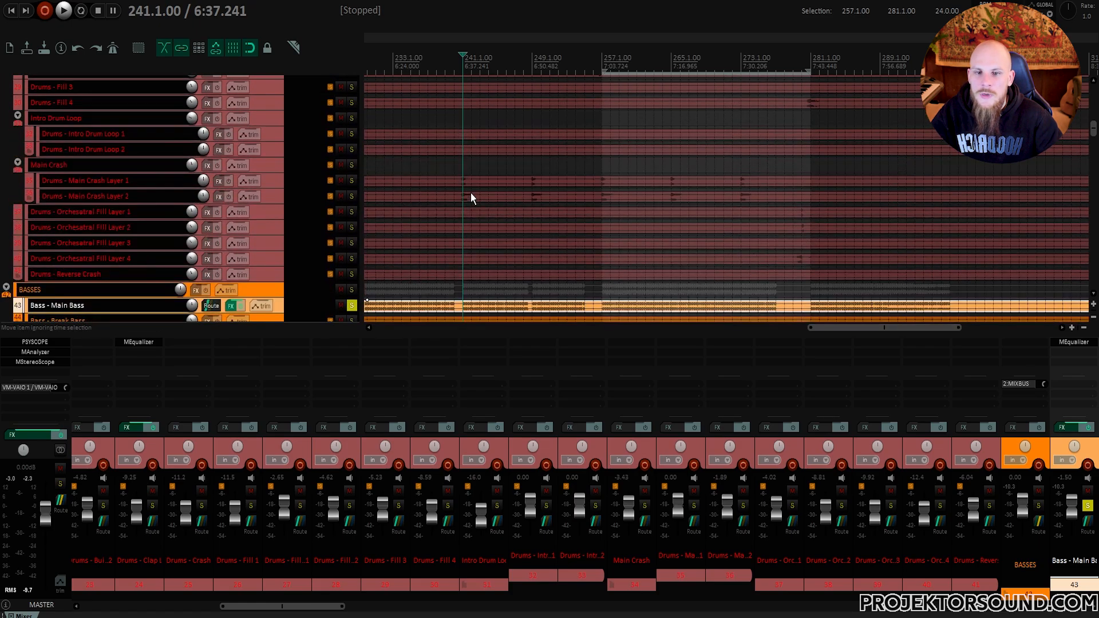
key("space")
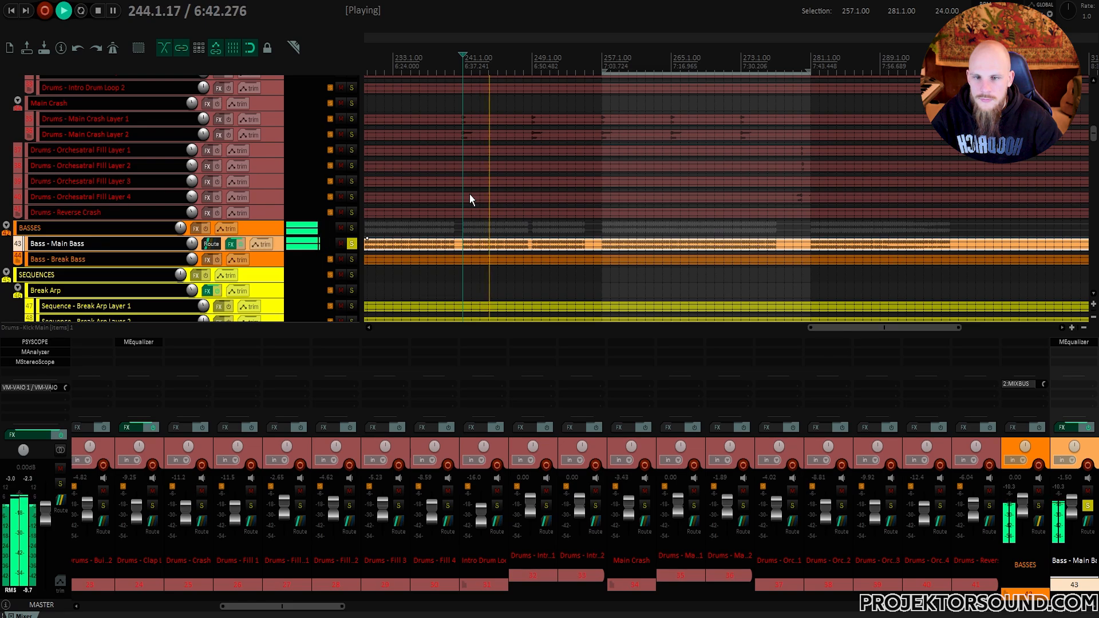
key("space")
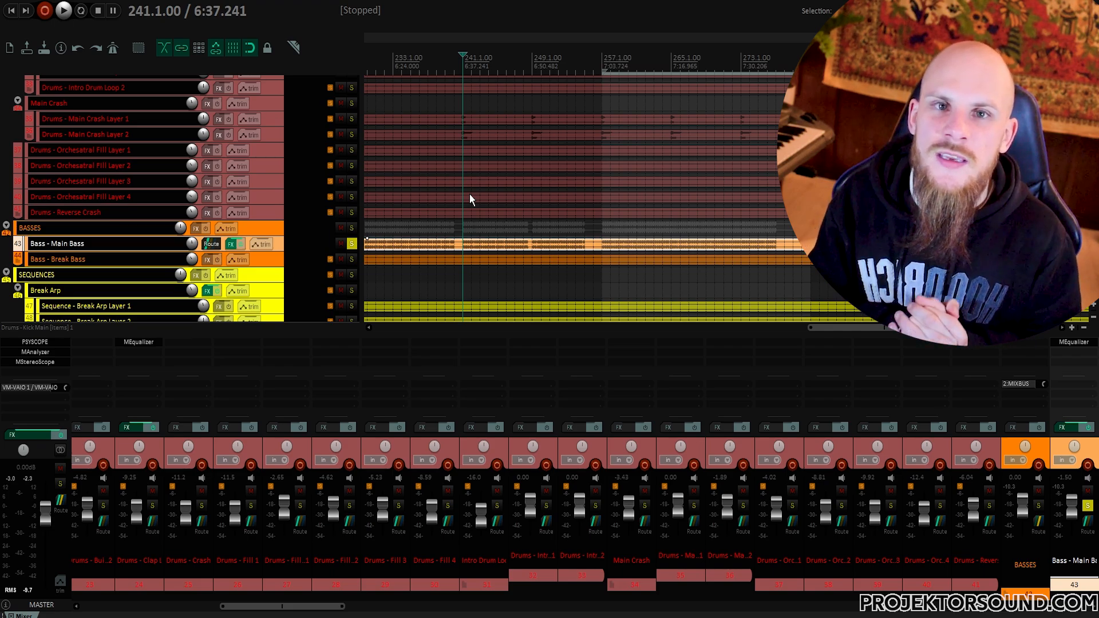
Add the Transgressor 2 plugin to the Bass - Main Bass track and lengthen its transient release.
type("f")
type("tr")
double_click(387, 198)
left_click(554, 296)
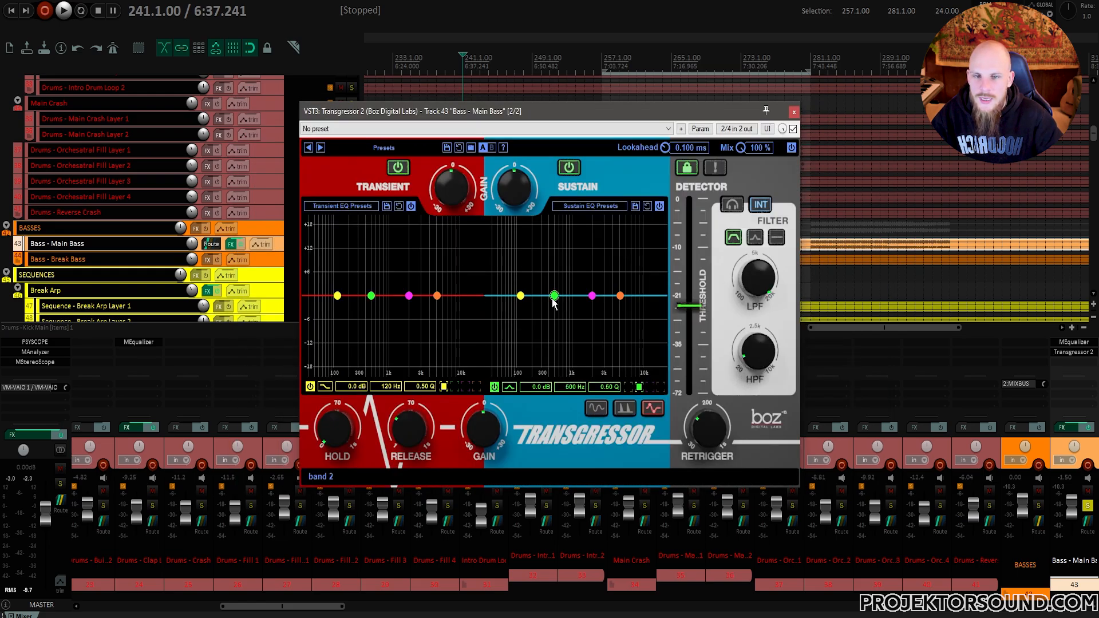
left_click(465, 386)
left_click_drag(410, 438, 421, 399)
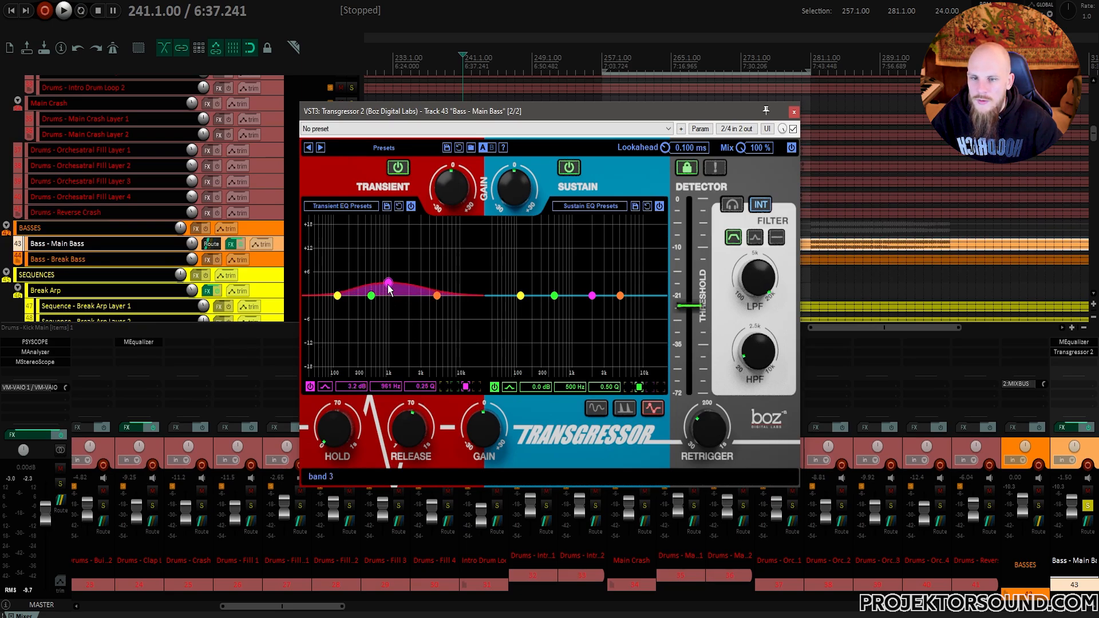
During playback, boost band 3 of the transient EQ to 3.2 dB at 846 Hz with 0.52 Q, and raise the detector threshold.
key("space")
mouse_move(389, 285)
left_mouse_down()
mouse_move(403, 286)
mouse_move(376, 290)
mouse_move(387, 292)
left_mouse_up()
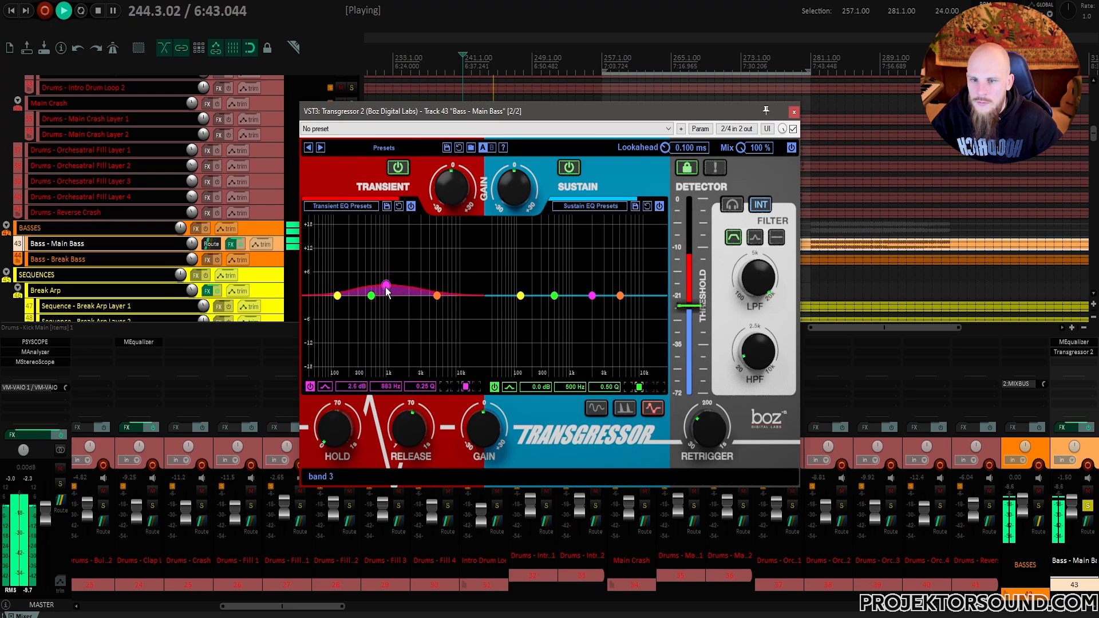
scroll(386, 291, "up", 3)
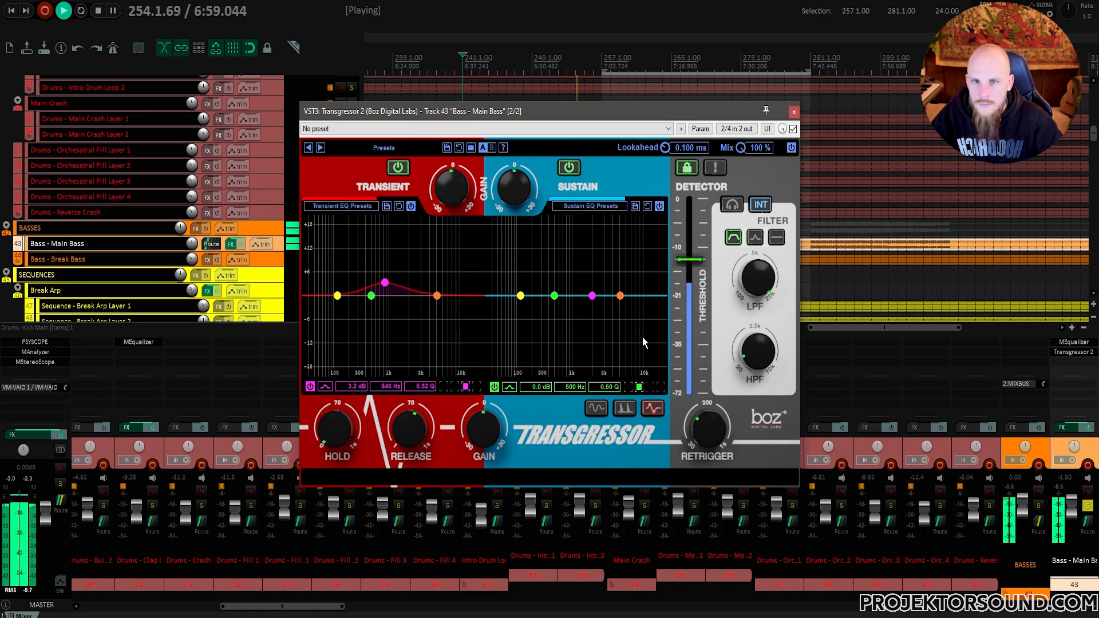
key("space")
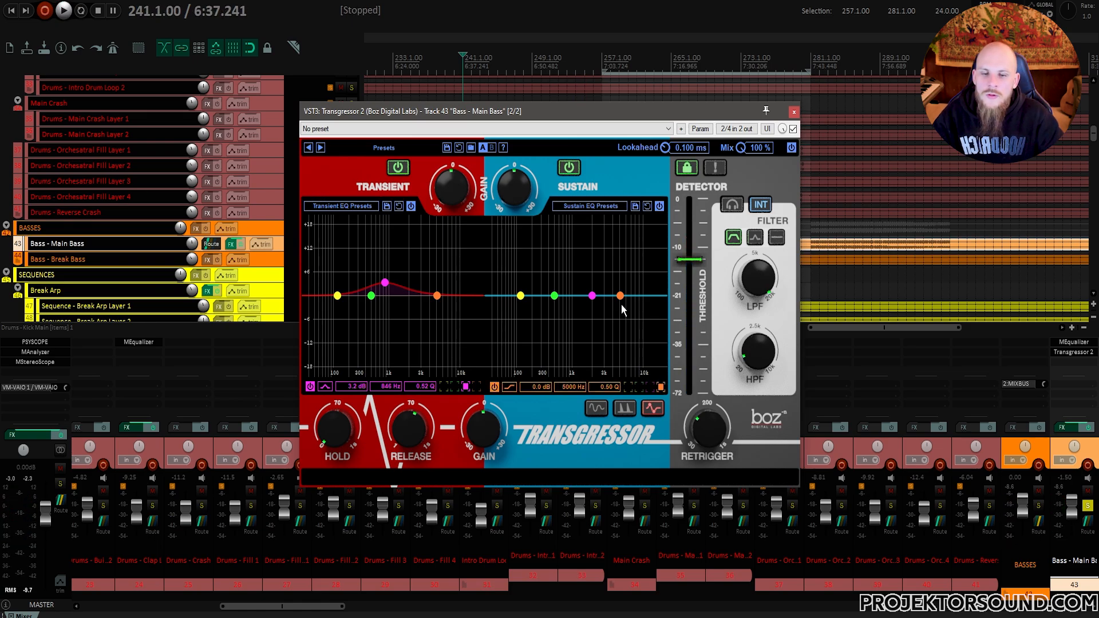
Cut band 4 of the sustain EQ by 20 dB at 1258 Hz and start playback.
left_click(620, 296)
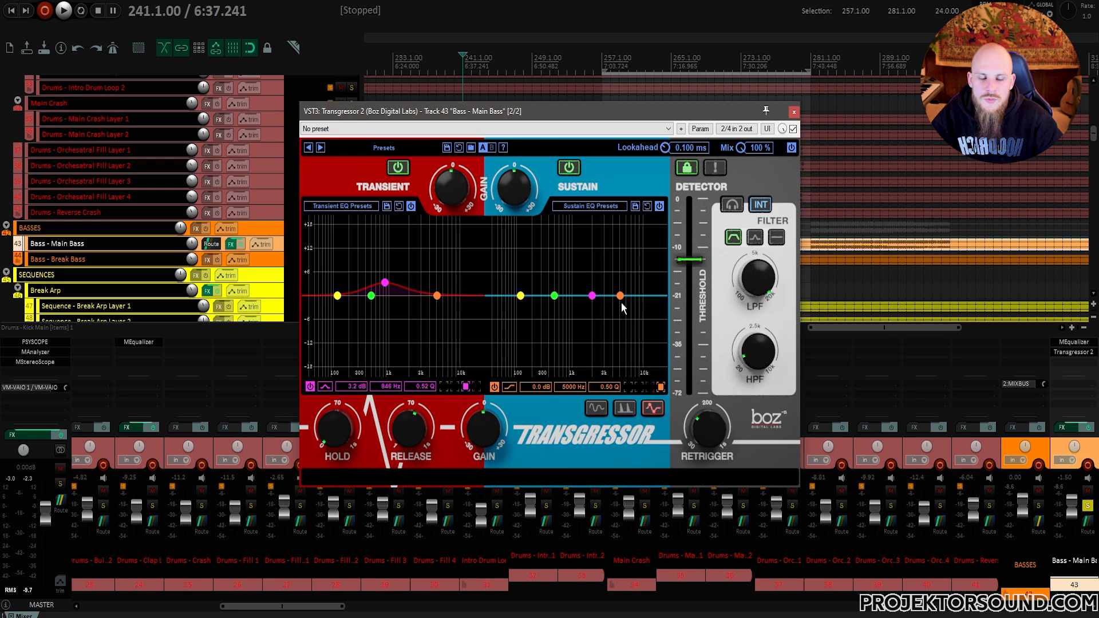
left_click_drag(620, 297, 580, 387)
key("space")
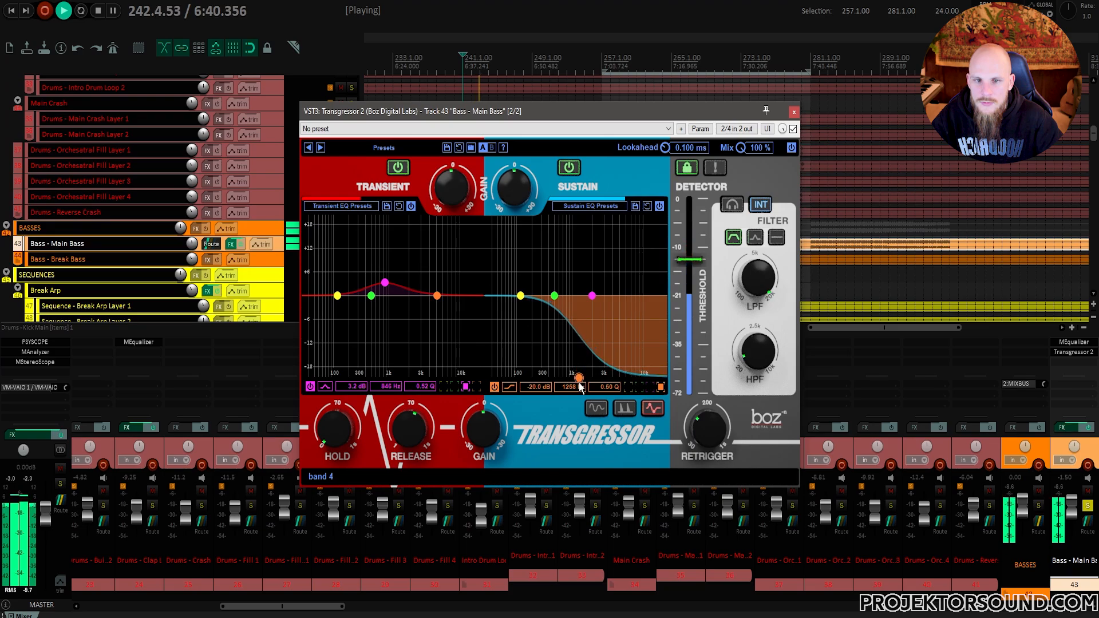
Compare the playing bass with the sustain EQ cut bypassed and enabled, and raise the sustain gain to about 1.2 dB.
left_click(570, 168)
left_click(570, 169)
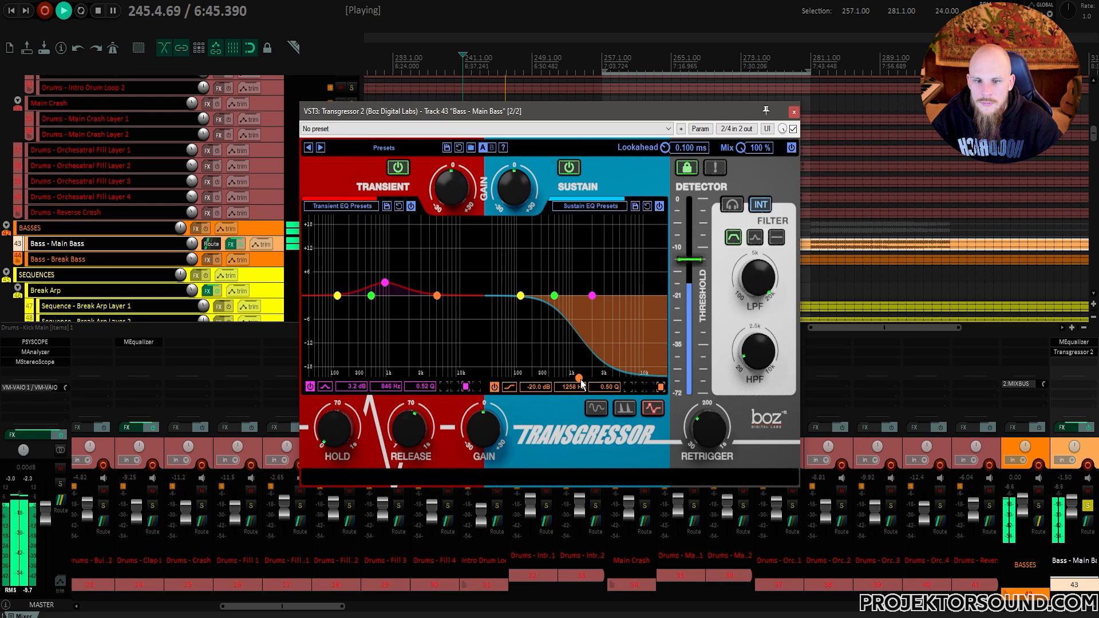
left_click(494, 388)
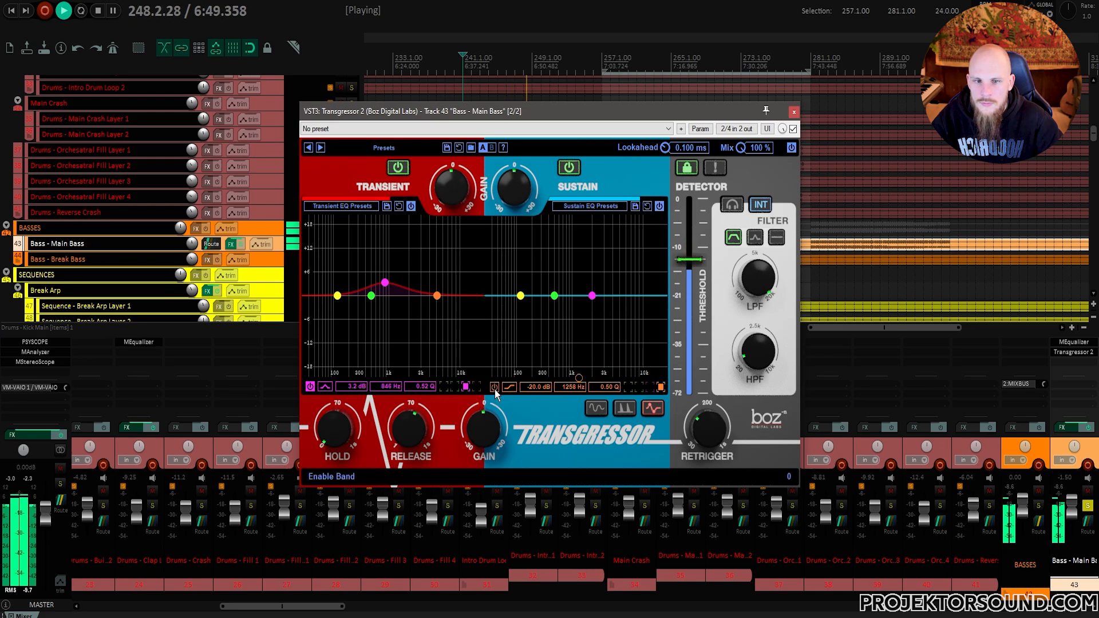
left_click(495, 389)
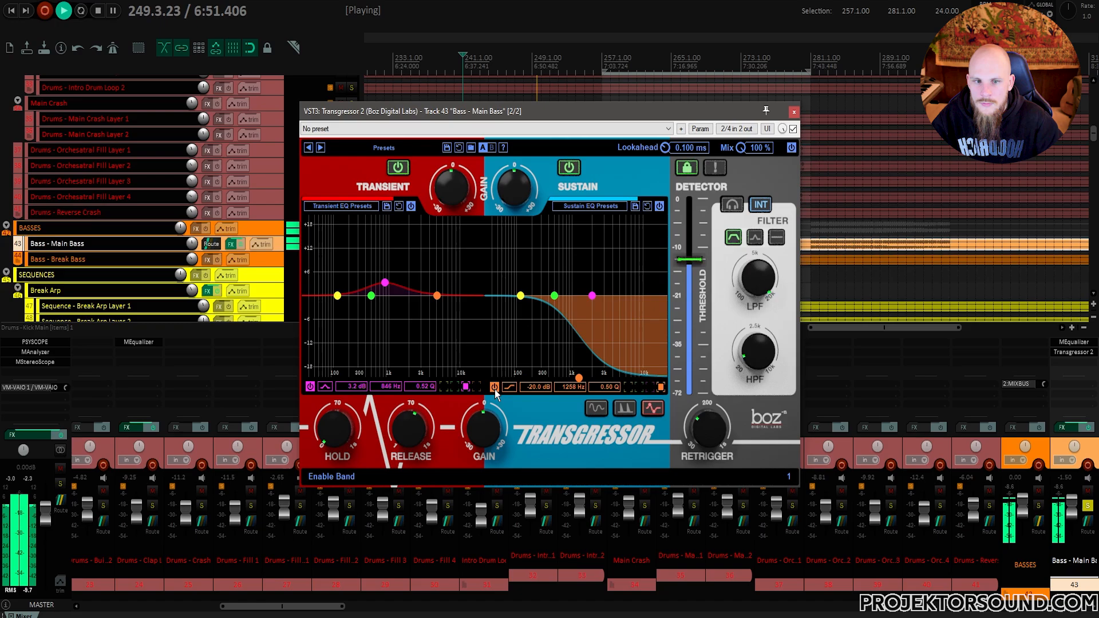
left_click(494, 388)
left_click(495, 387)
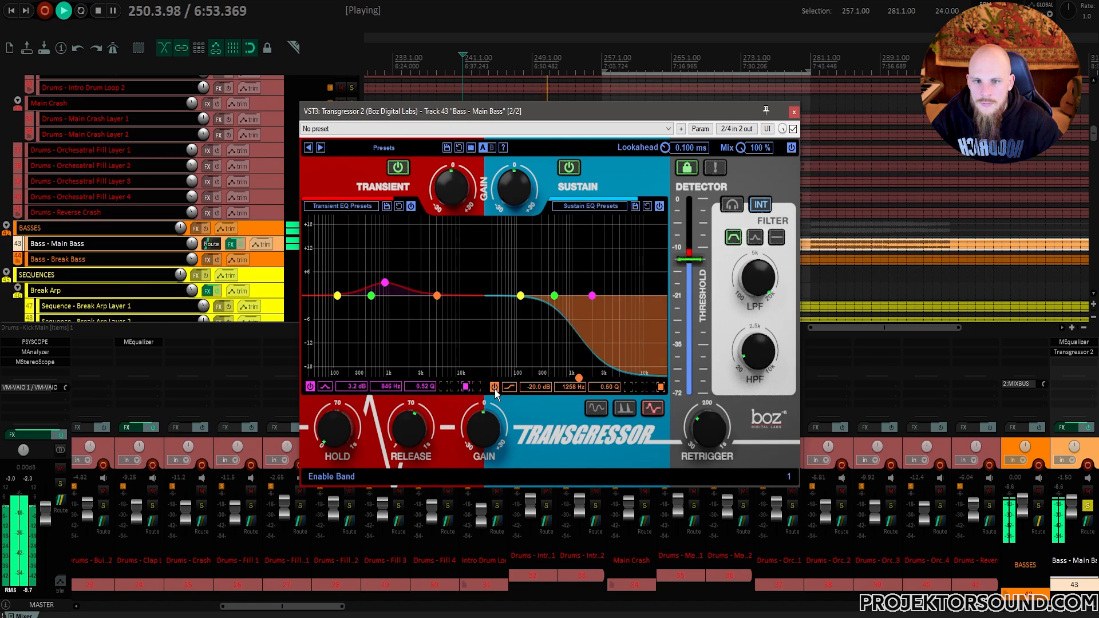
left_click(494, 388)
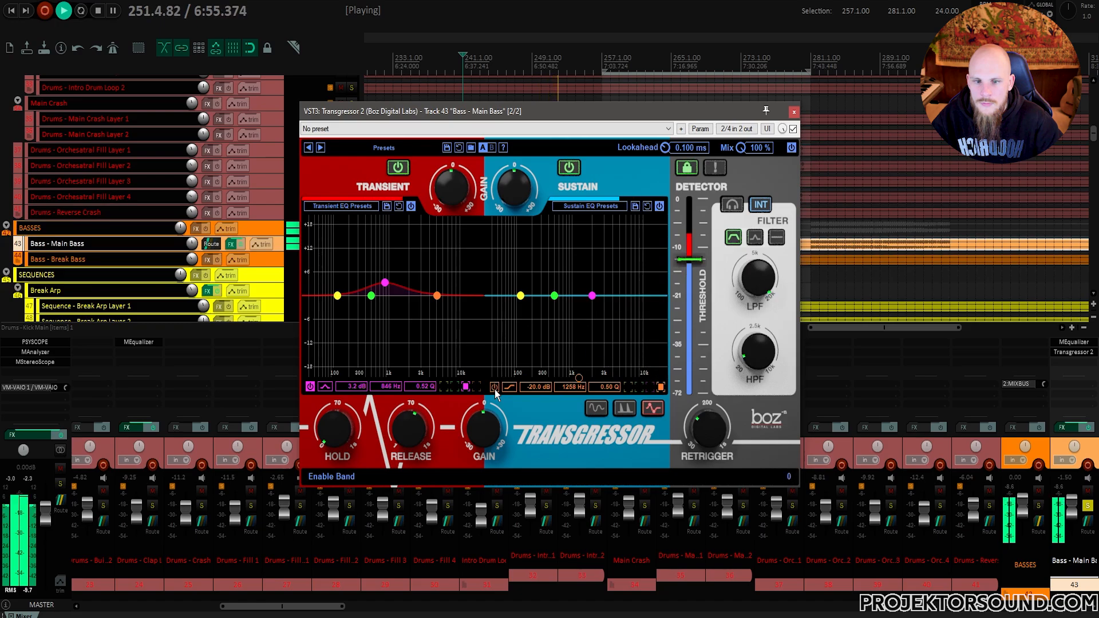
left_click(494, 387)
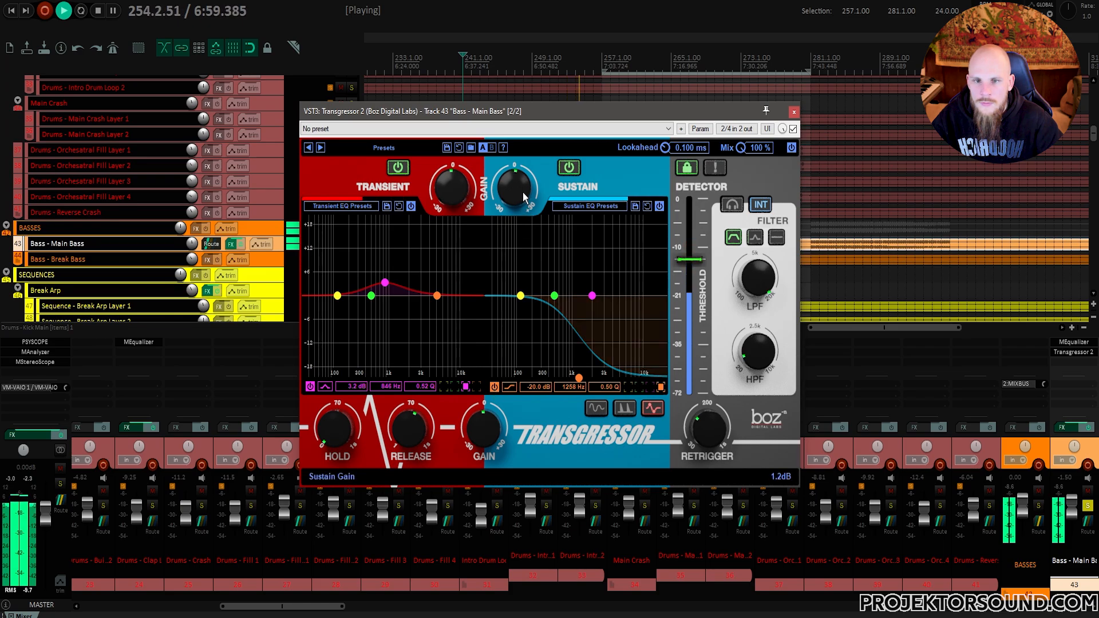
key("space")
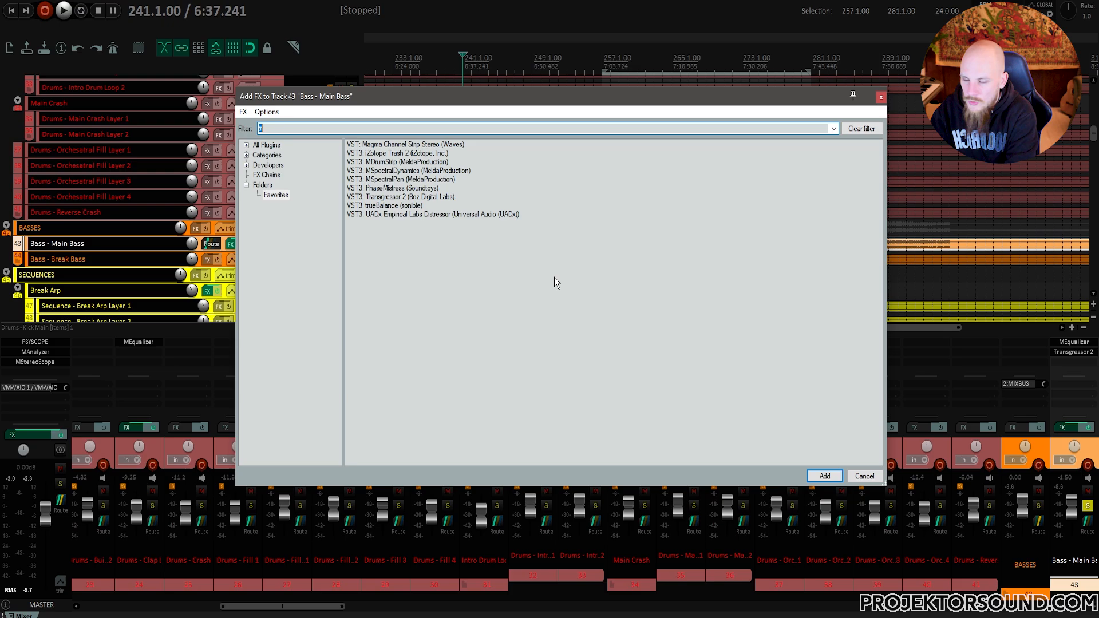
Add a second MEqualizer to the Bass - Main Bass track, boost band 5 by about 4 dB near 5.7 kHz, and audition it.
type("eq")
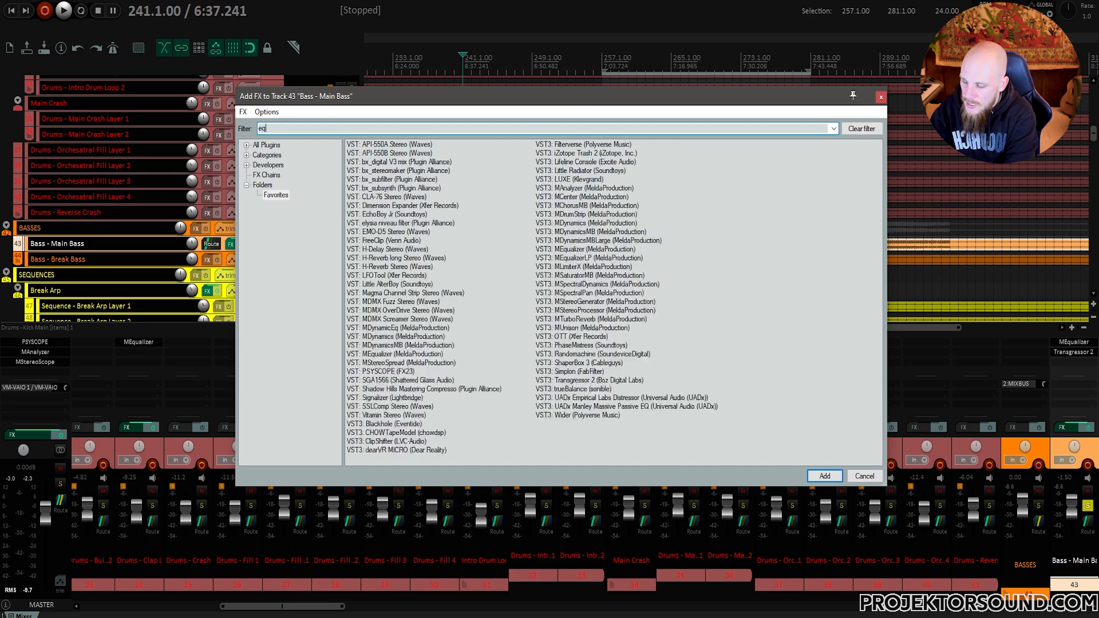
double_click(384, 154)
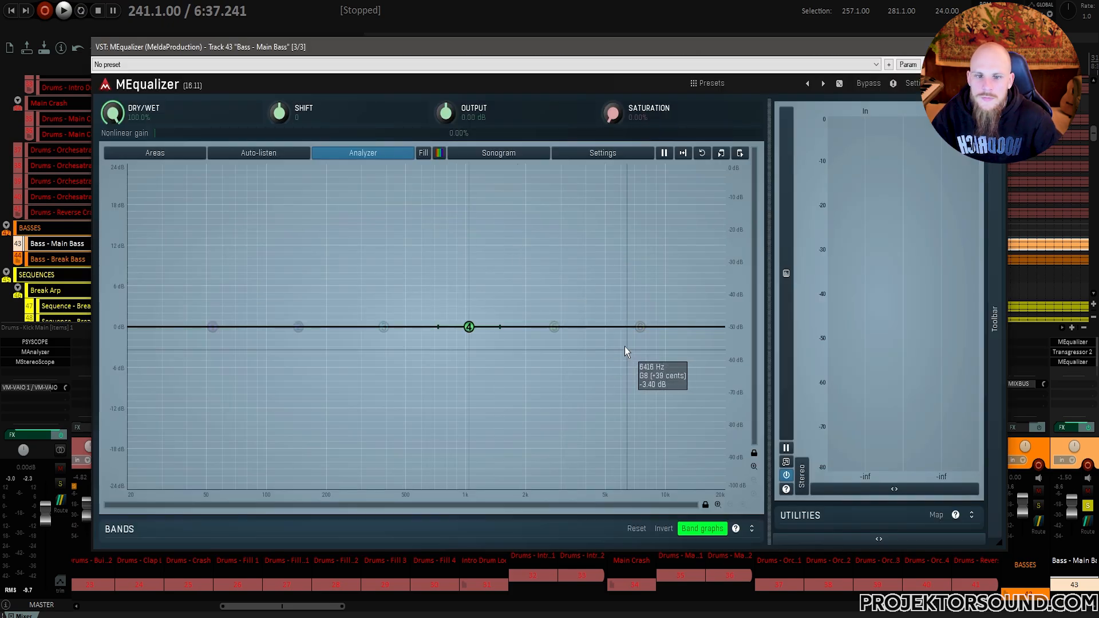
left_click_drag(566, 315, 616, 300)
key("space")
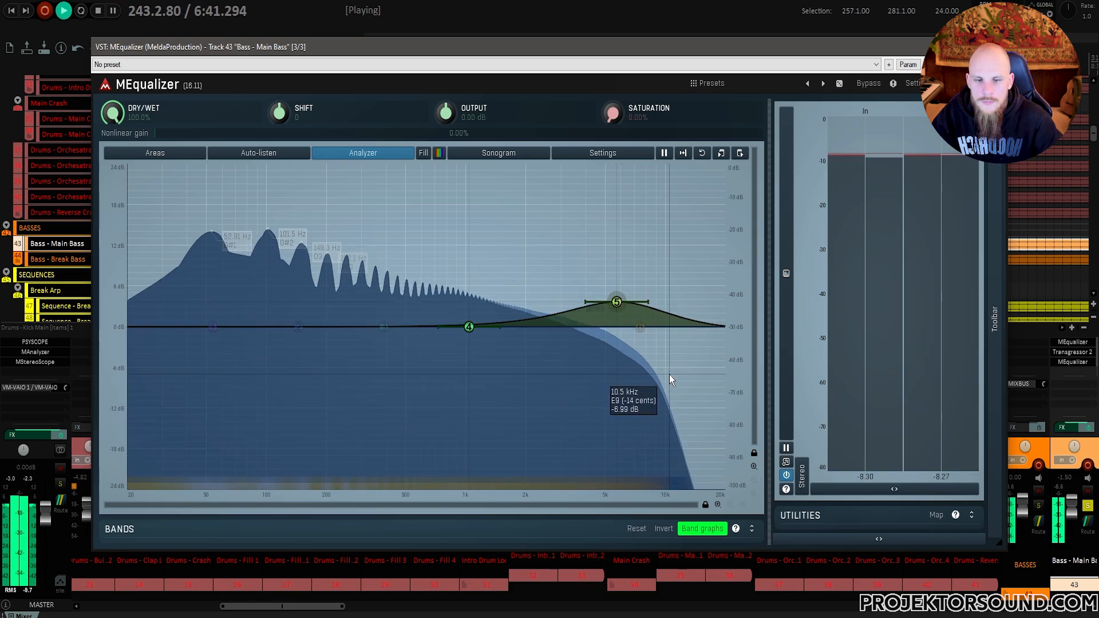
key("space")
key("Escape")
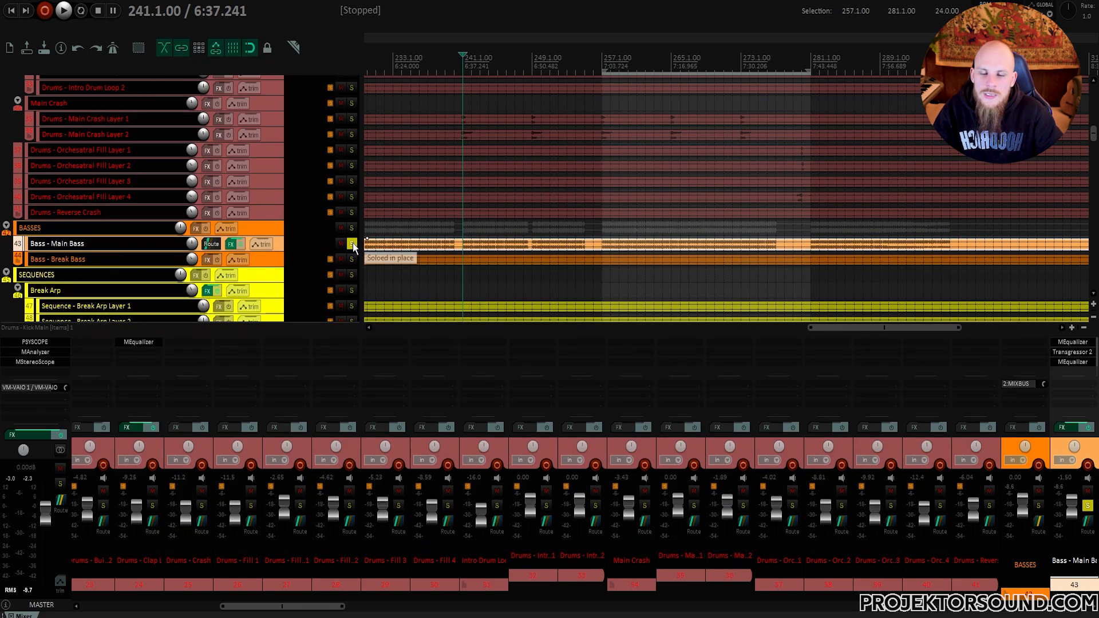
Unsolo the bass and kick tracks and play the full mix from bar 241.
scroll(426, 231, "up", 8)
scroll(427, 231, "up", 9)
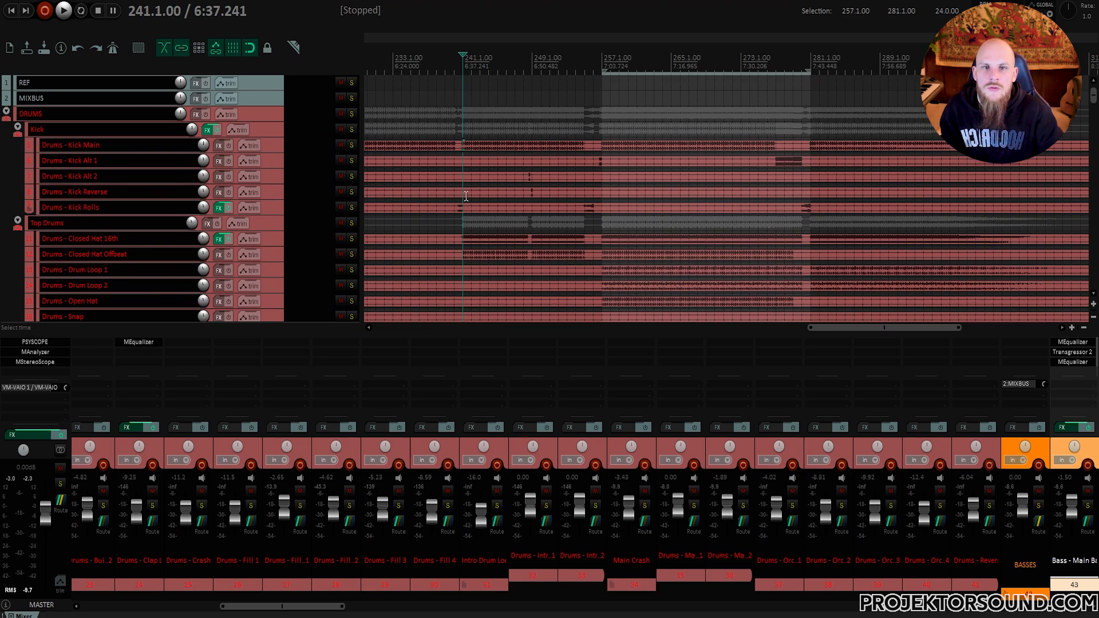
scroll(466, 197, "down", 6)
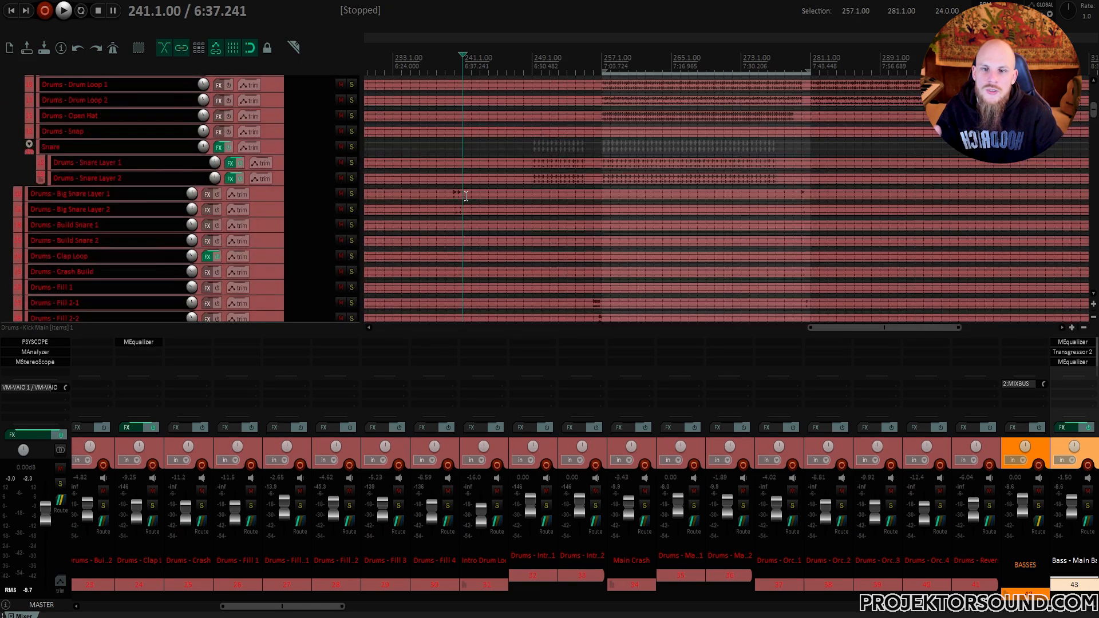
scroll(467, 196, "down", 8)
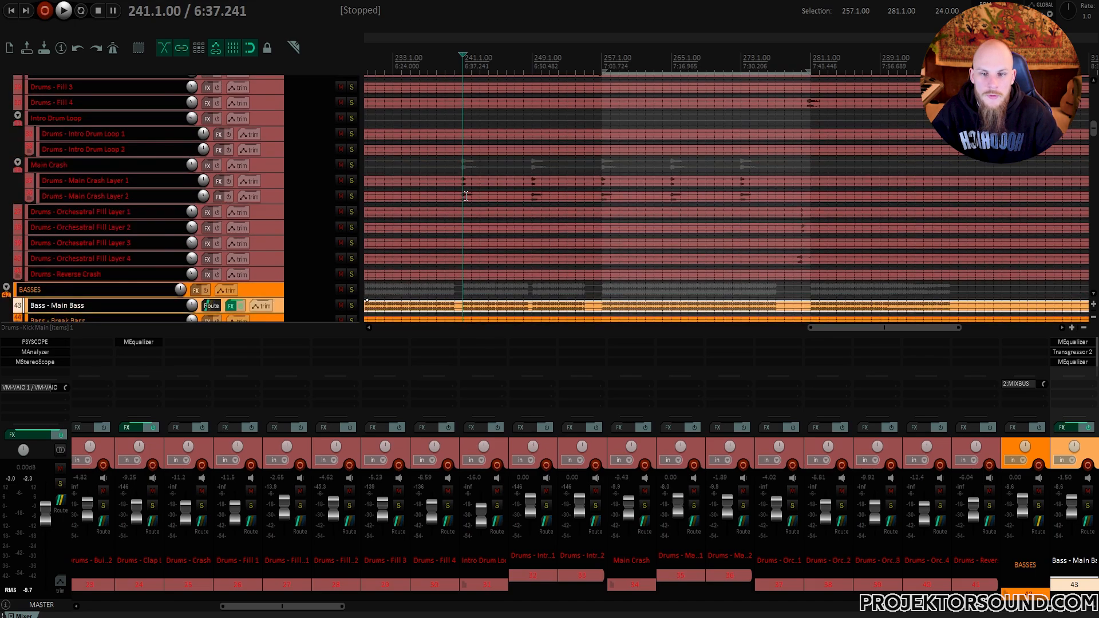
key("space")
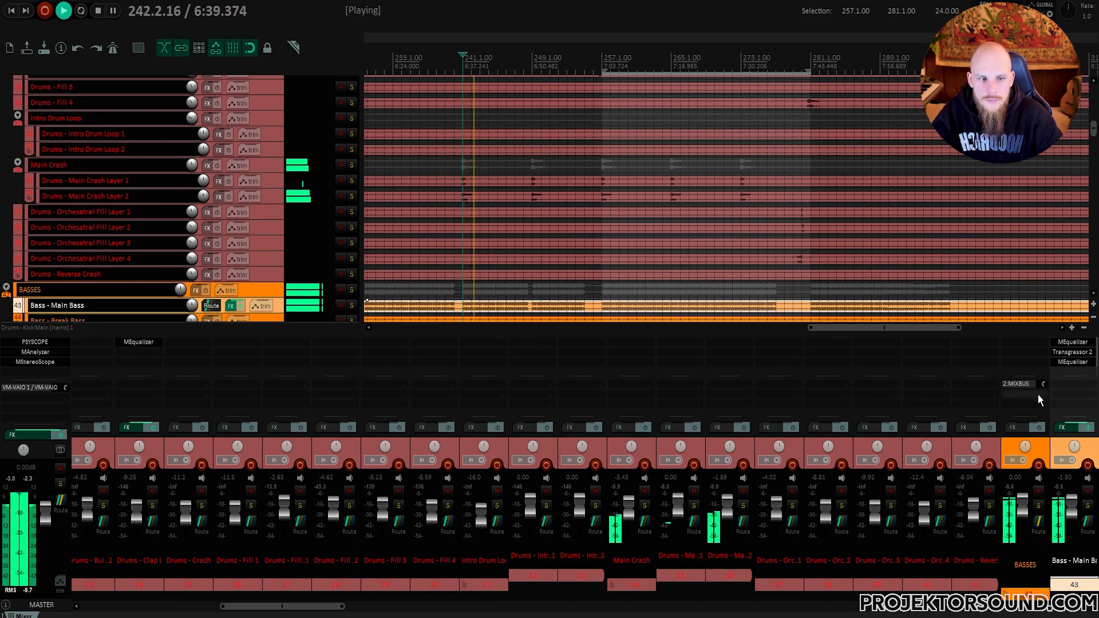
In the main bass's second MEqualizer, boost band 4 by about 2 dB near 480 Hz and band 2 by about 3 dB near 180 Hz.
left_click(1062, 362)
left_click_drag(469, 324, 402, 314)
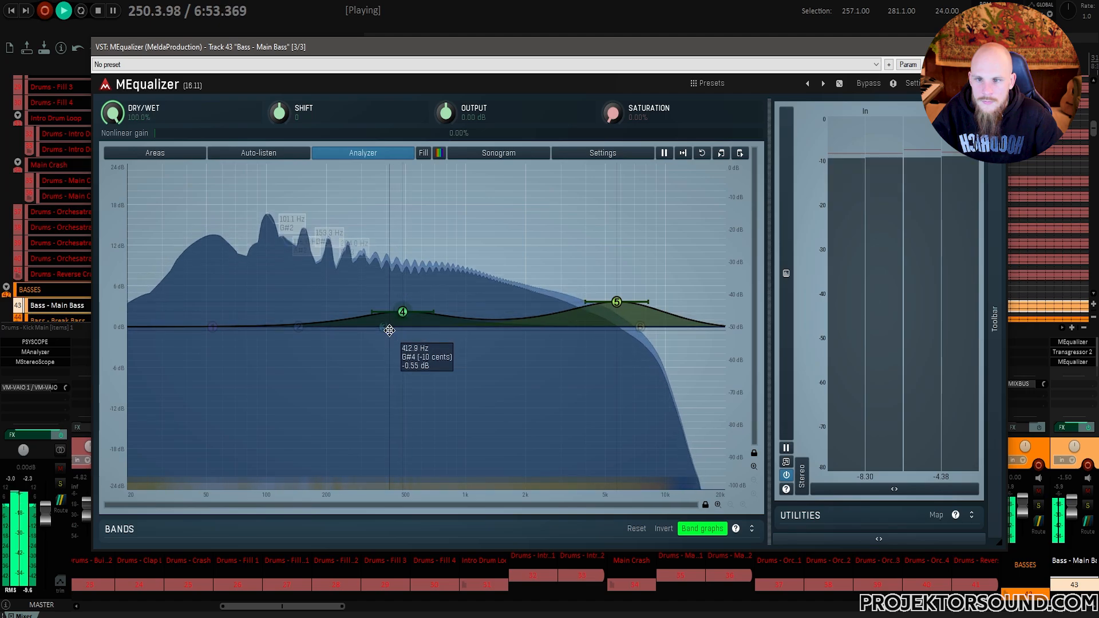
left_click(325, 313)
left_click_drag(346, 307, 318, 304)
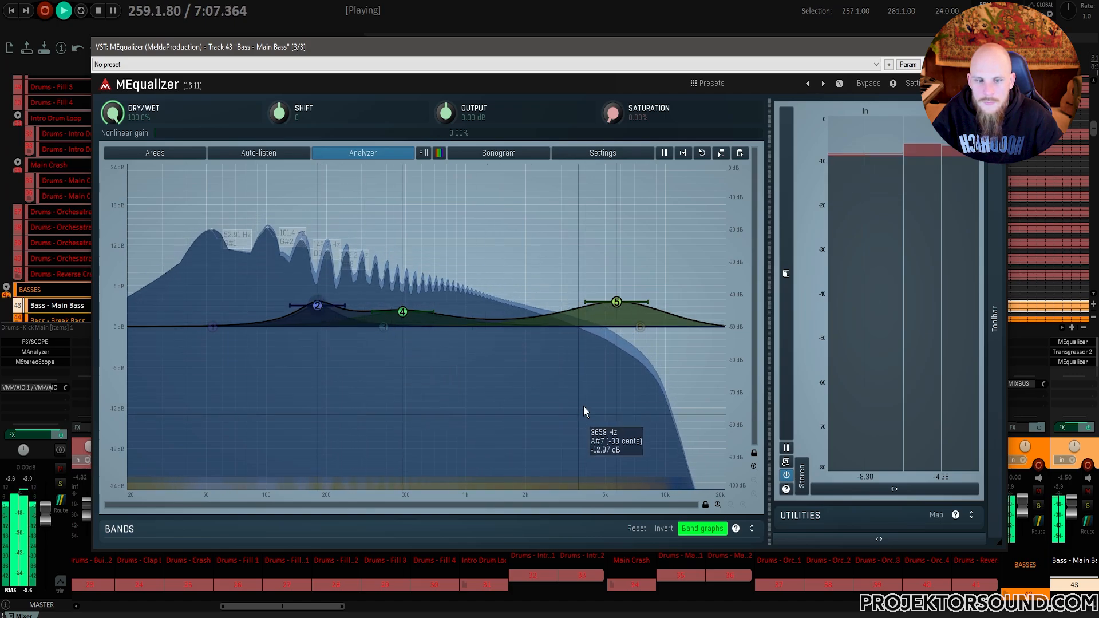
Replay the mix from bar 241 and lower the output of the main bass's second MEqualizer to about -1.7 dB.
key("Escape")
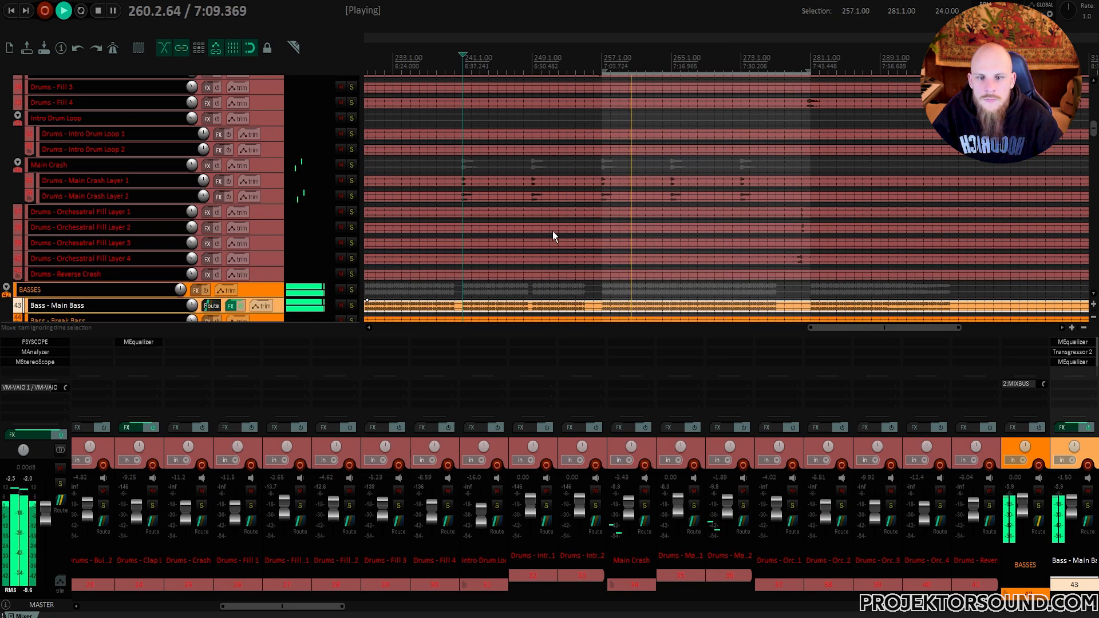
key("space")
left_click(1068, 363)
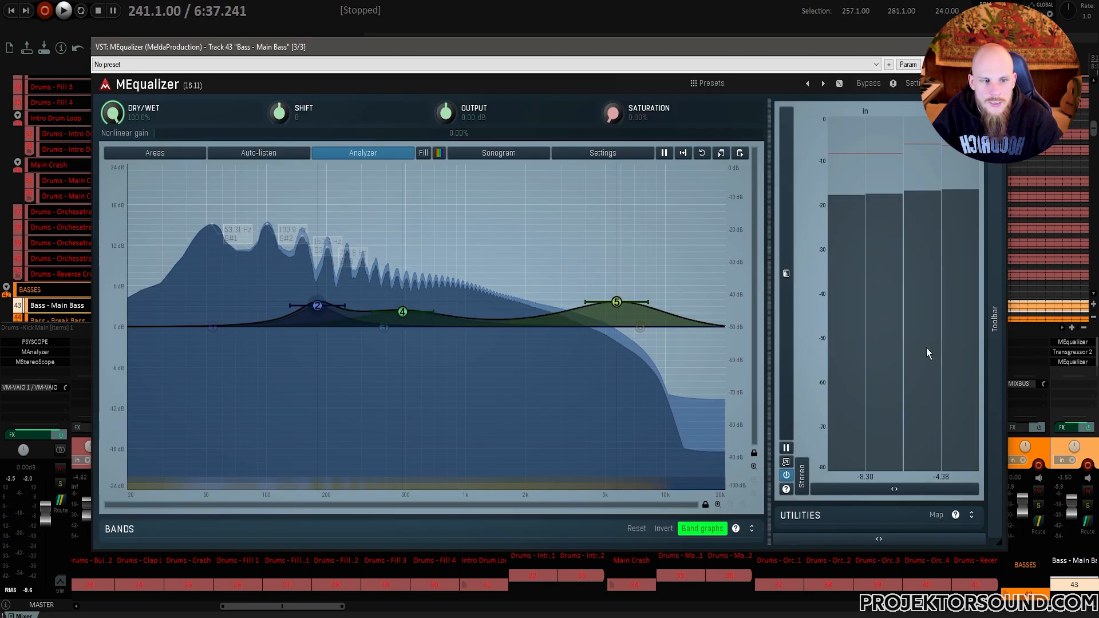
key("space")
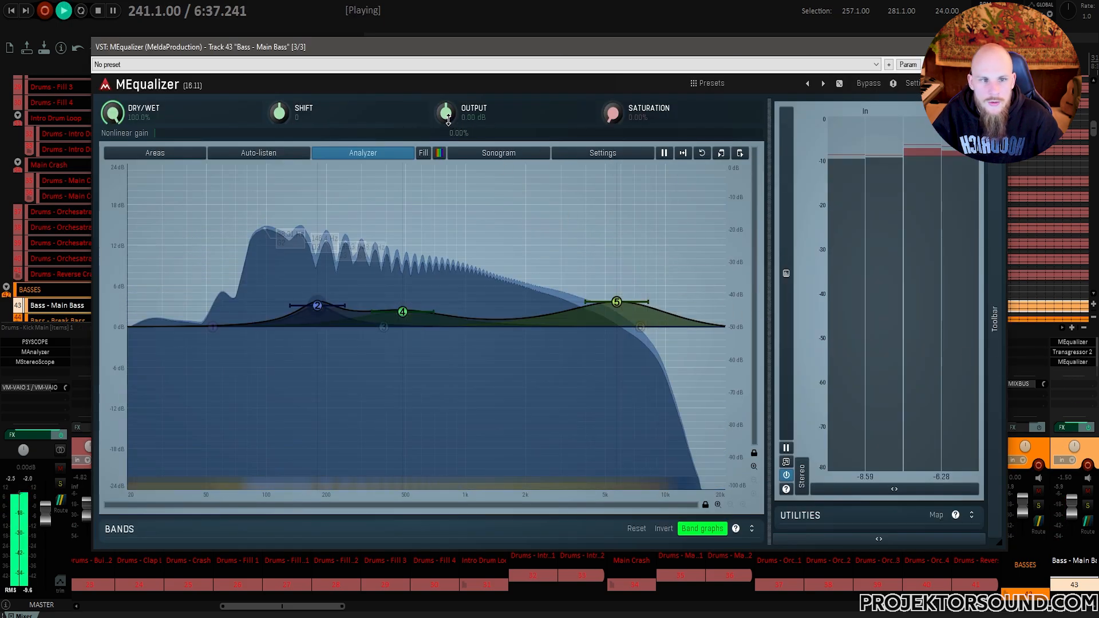
left_click_drag(440, 118, 440, 130)
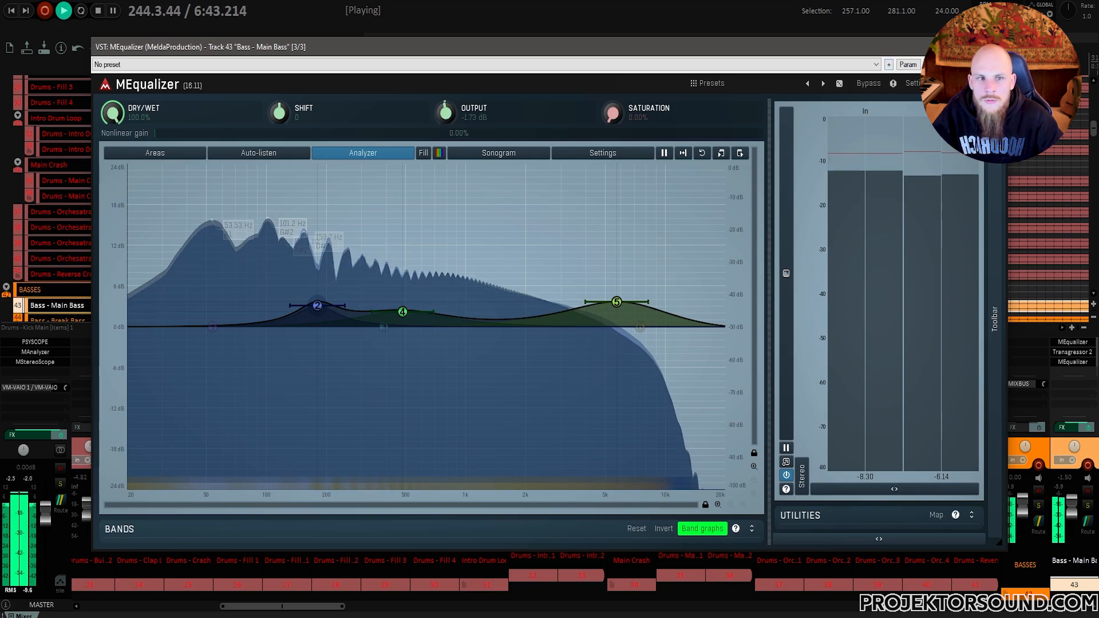
key("Escape")
Add a second MEqualizer to the Kick folder, boosting about 4 dB near 730 Hz and 2 dB near 115 Hz, with output at -0.58 dB.
scroll(279, 220, "up", 5)
scroll(278, 219, "up", 5)
key("space")
left_click(275, 143)
left_click(266, 133)
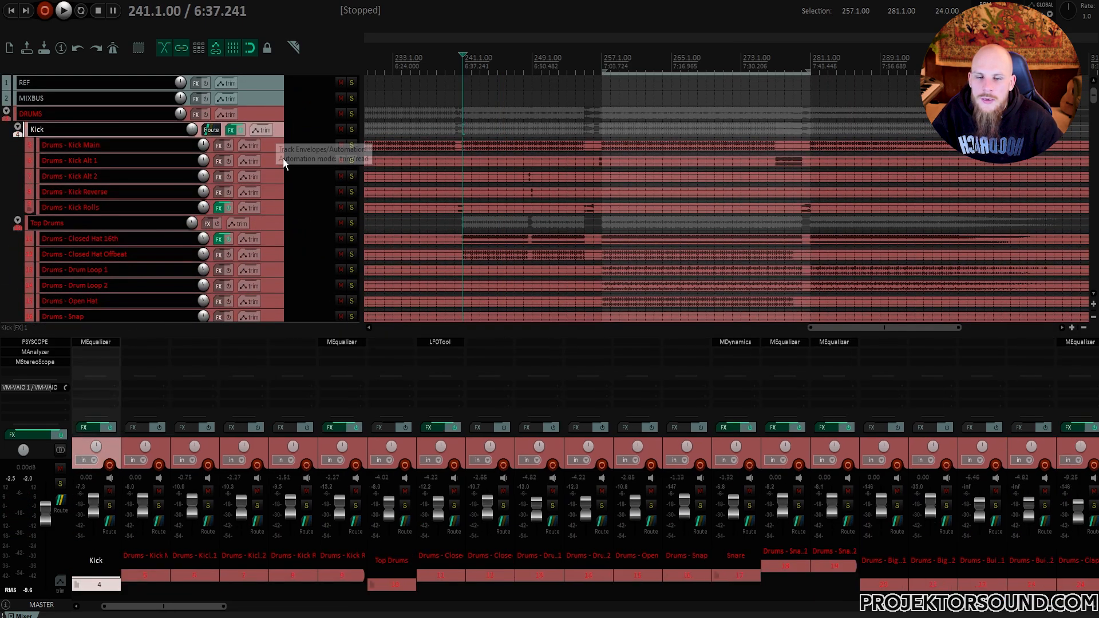
left_click(234, 133)
key("space")
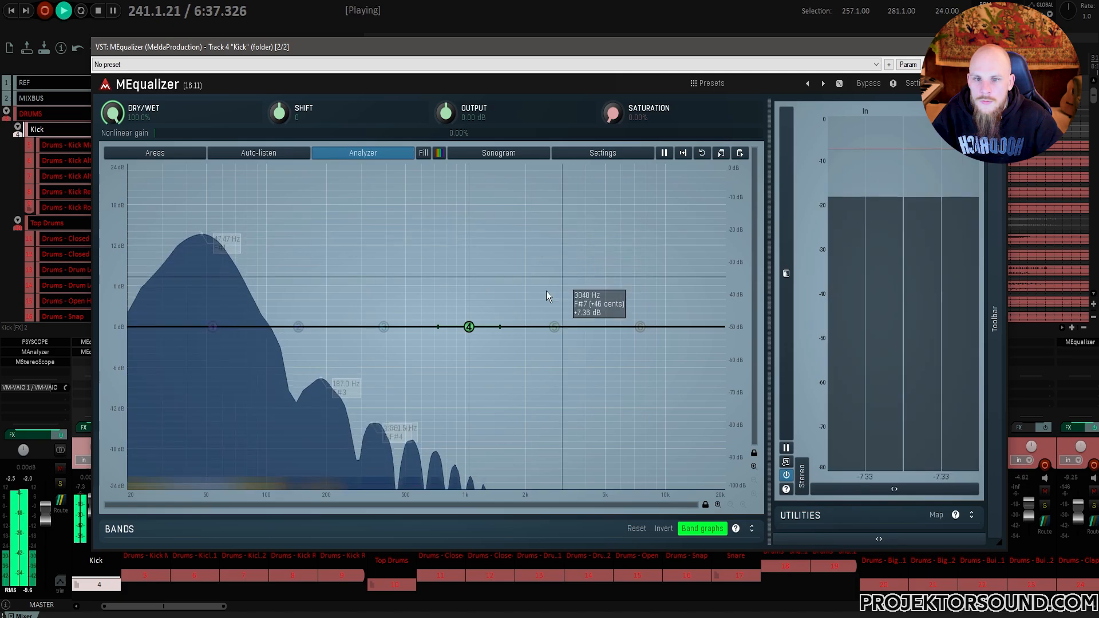
left_click_drag(469, 321, 438, 300)
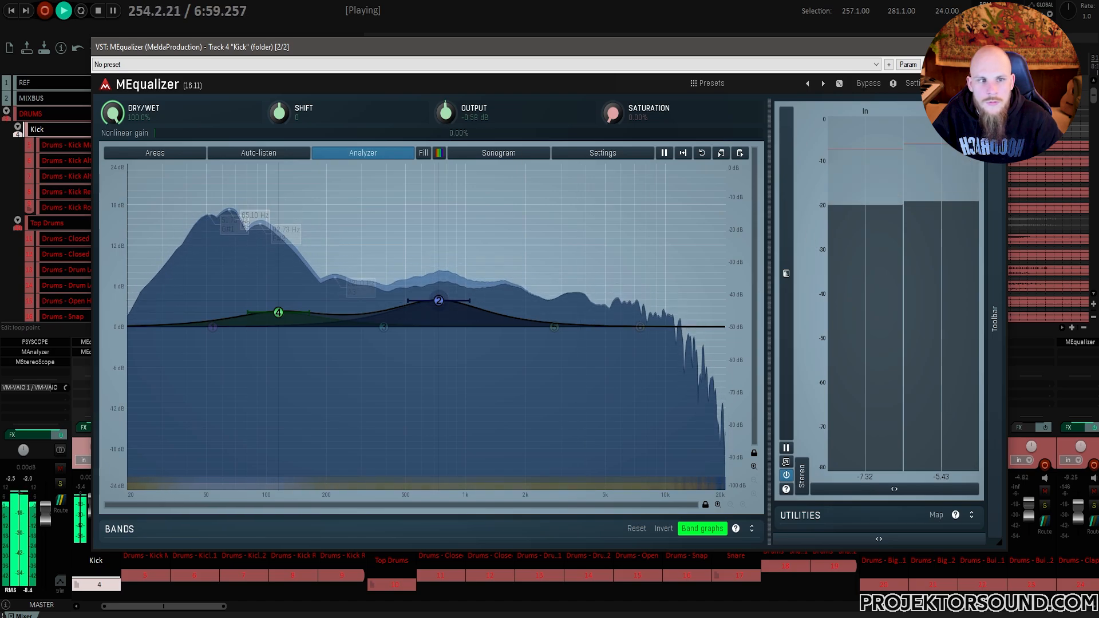
key("Escape")
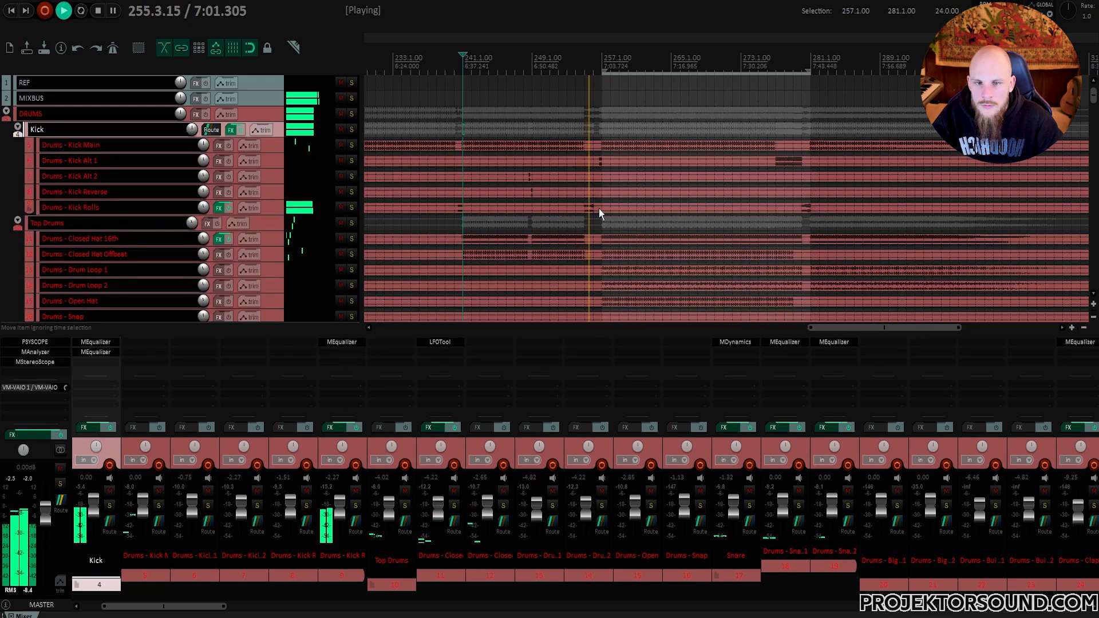
Listen to the full mix through the section after bar 255 with the kick and bass processing, and stop playback.
scroll(598, 208, "down", 3)
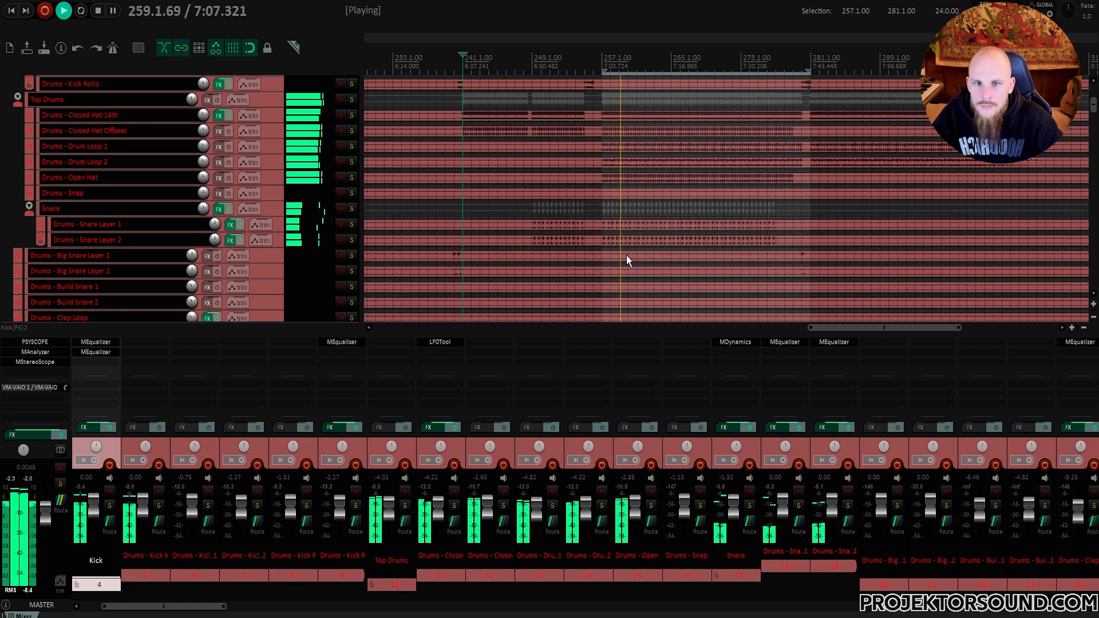
scroll(626, 255, "down", 6)
scroll(627, 255, "down", 3)
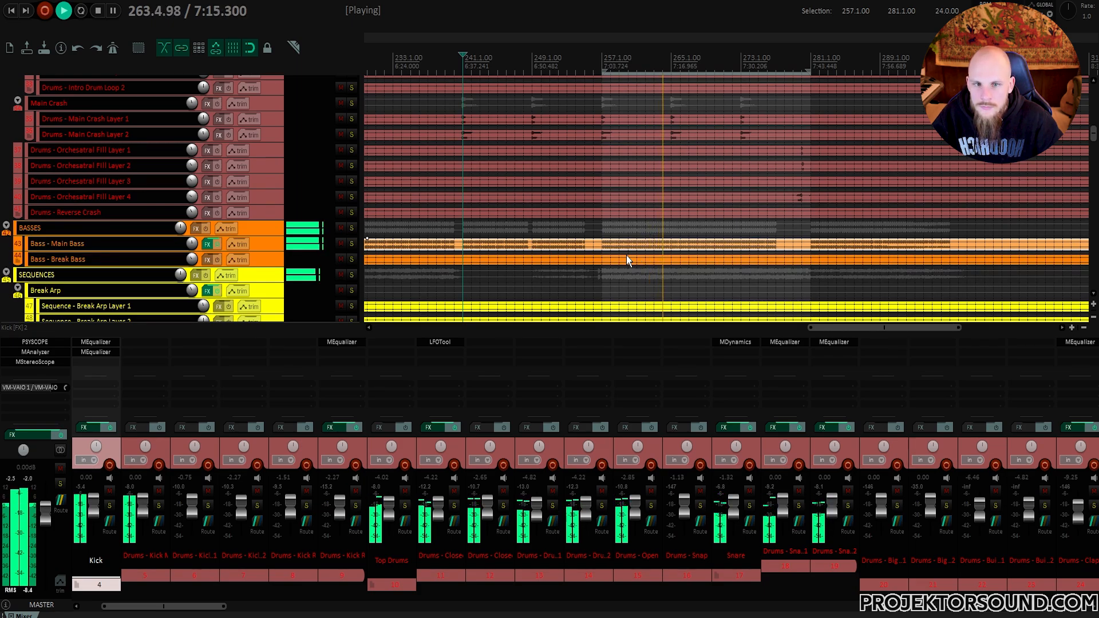
key("space")
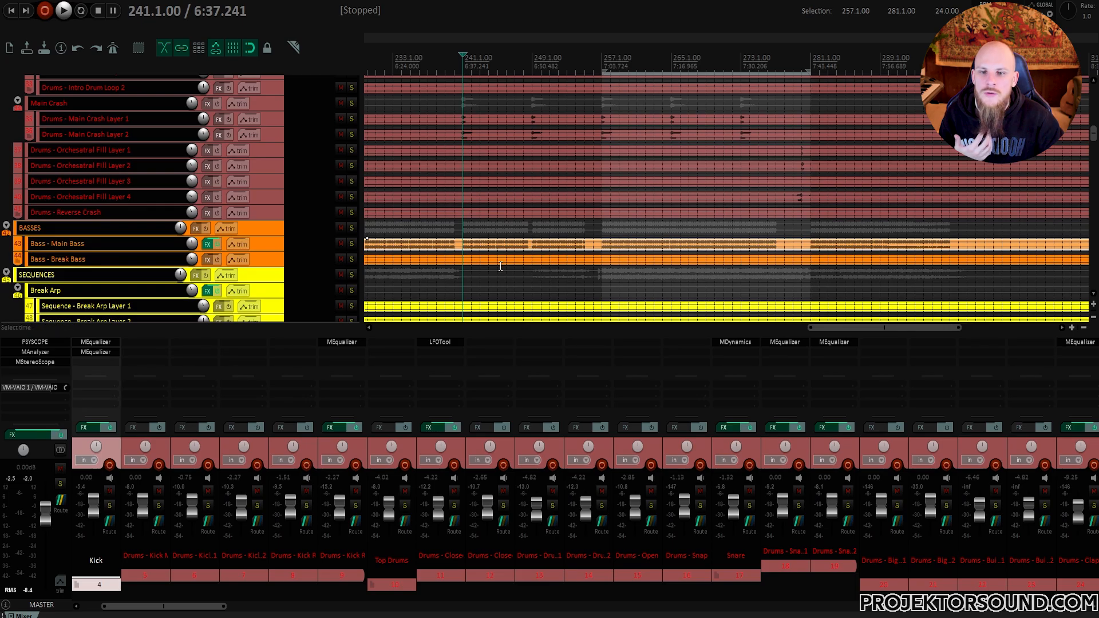
Audition the mix from bar 185, where the main bass comes in.
left_click_drag(496, 266, 510, 208)
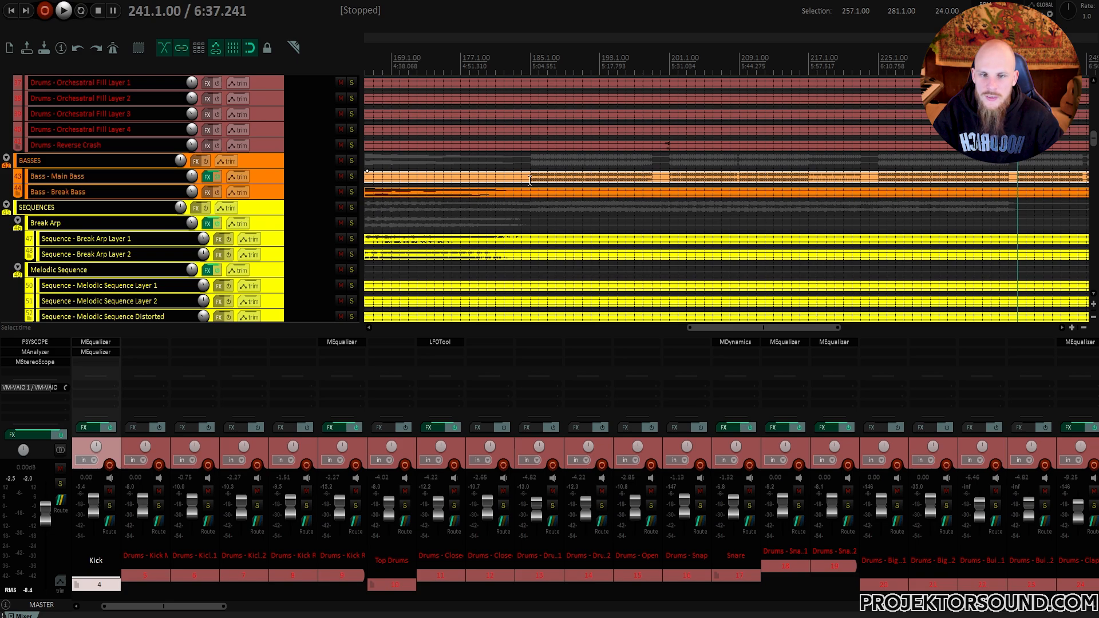
left_click(530, 180)
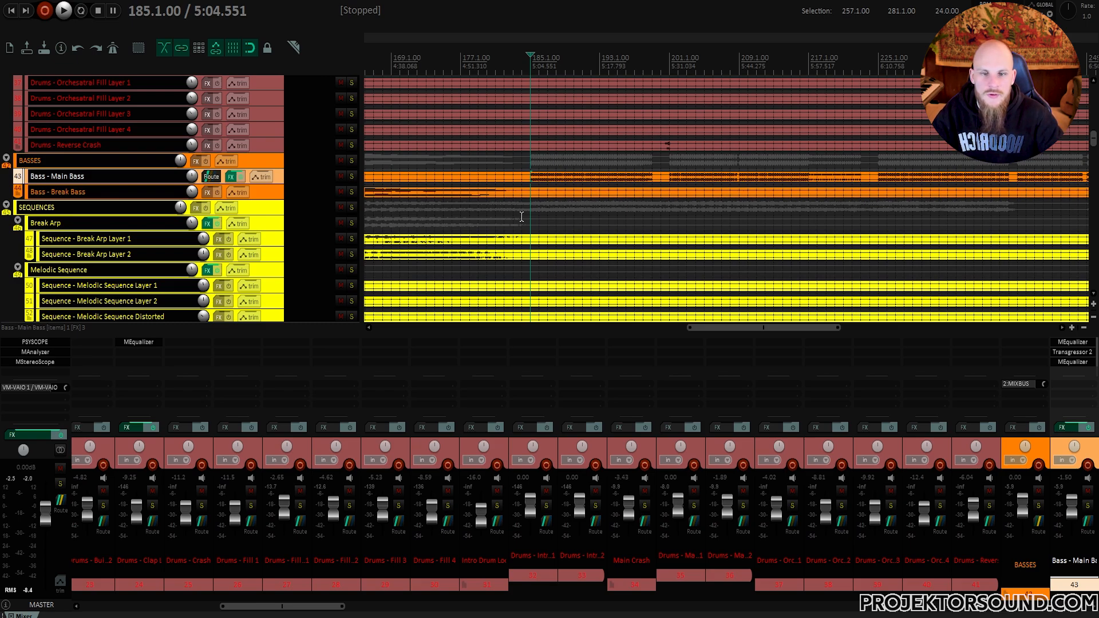
key("space")
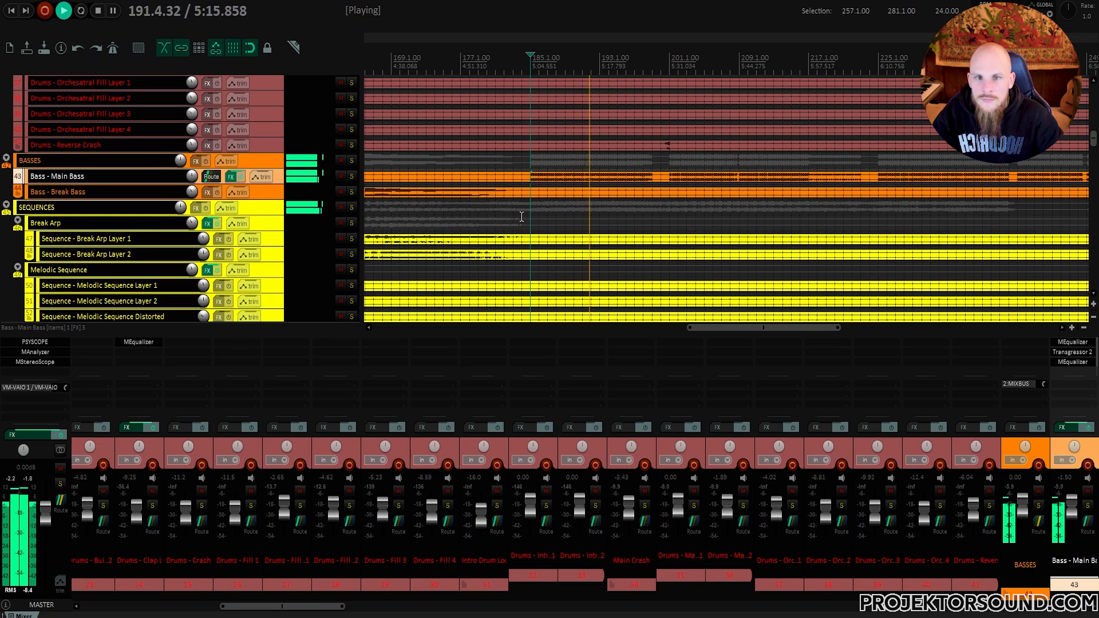
key("space")
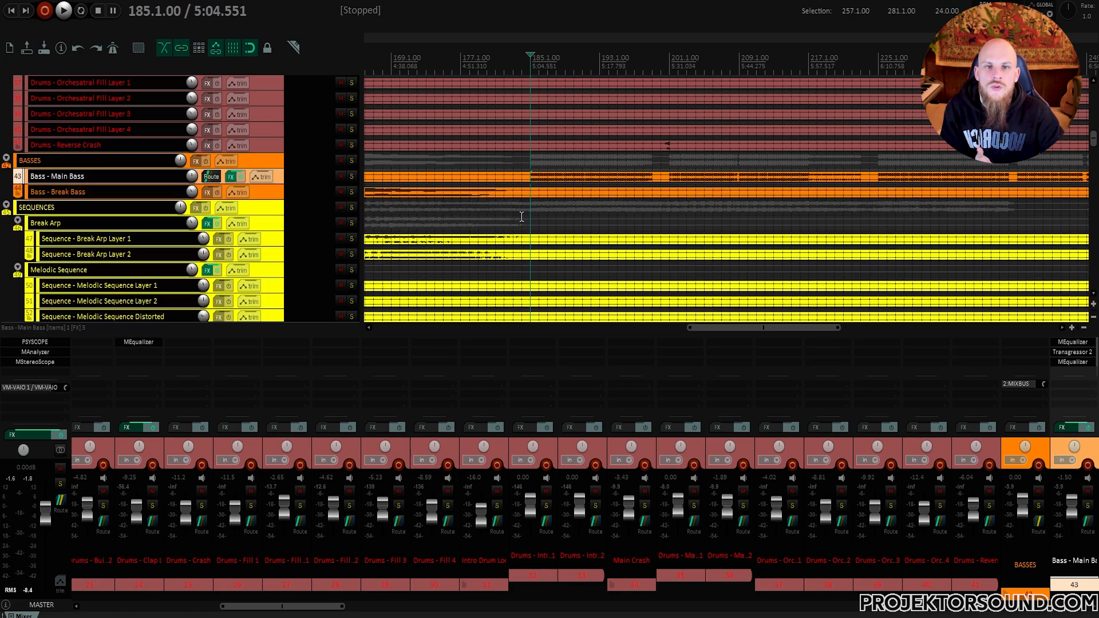
Audition the sparser intro from bar 33 and return to bar 241 to compare.
scroll(502, 215, "left", 10)
left_click(641, 174)
key("space")
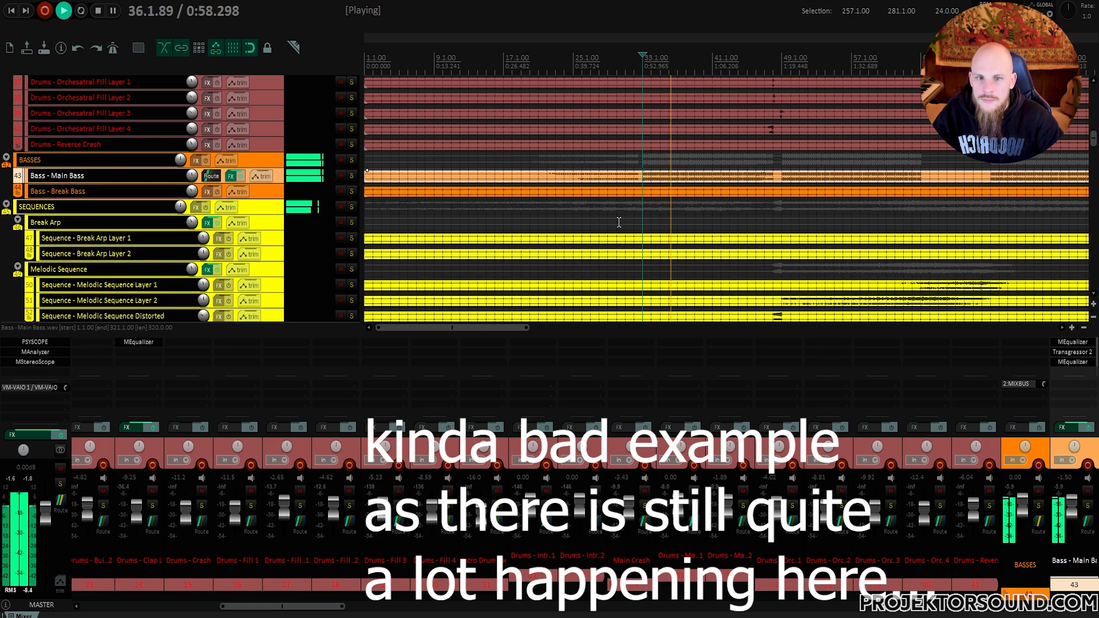
key("space")
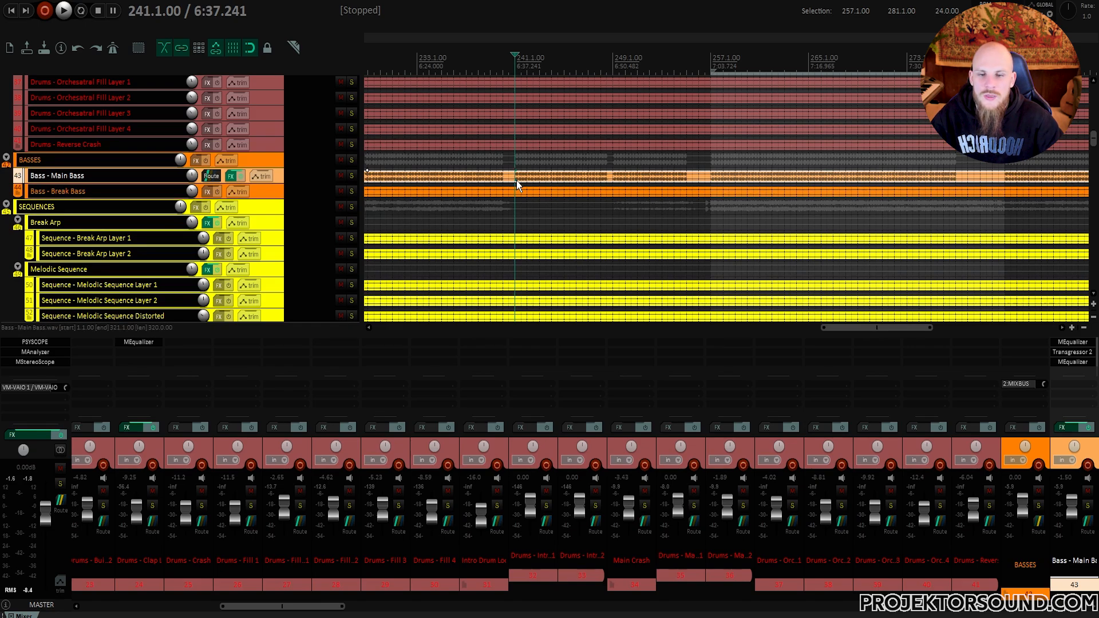
key("space")
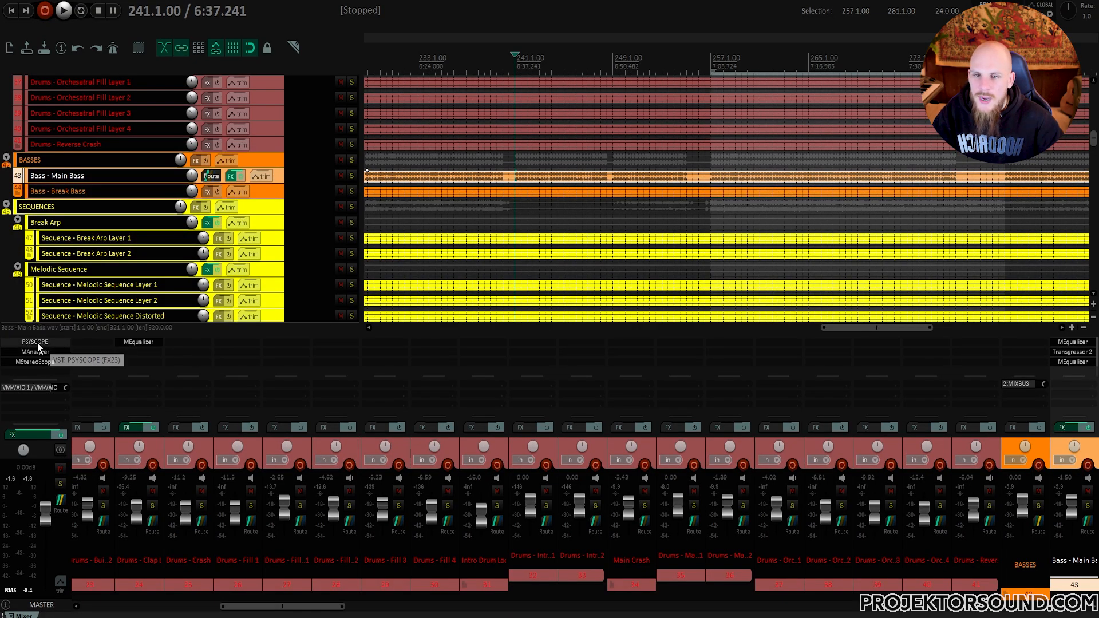
Solo the Bass - Main Bass track and open PSYSCOPE on the master track.
scroll(303, 211, "up", 15)
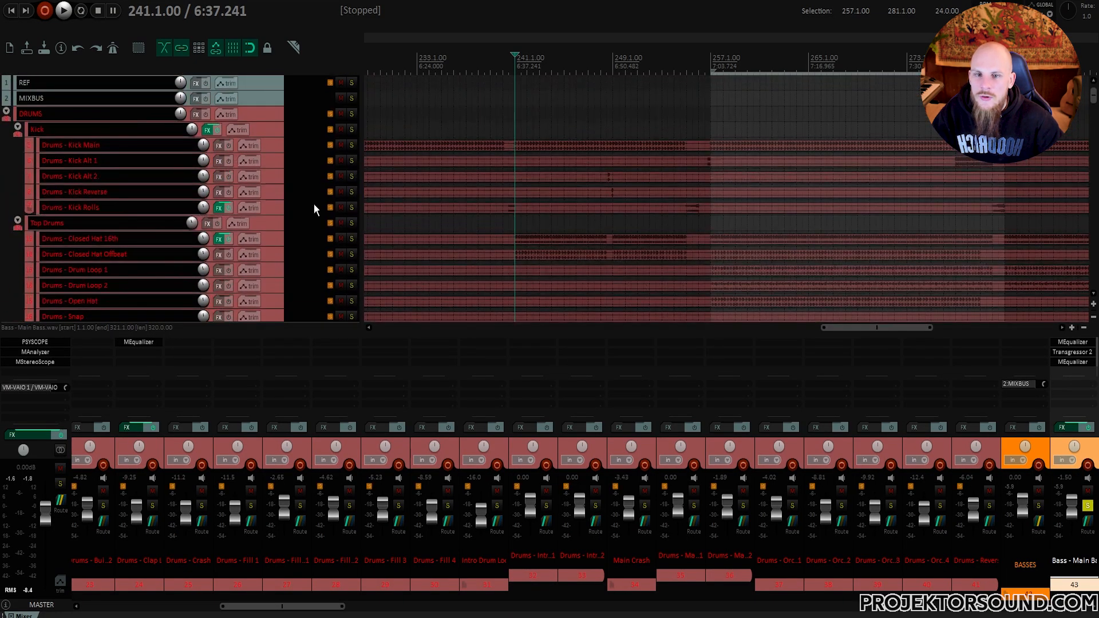
scroll(319, 197, "down", 13)
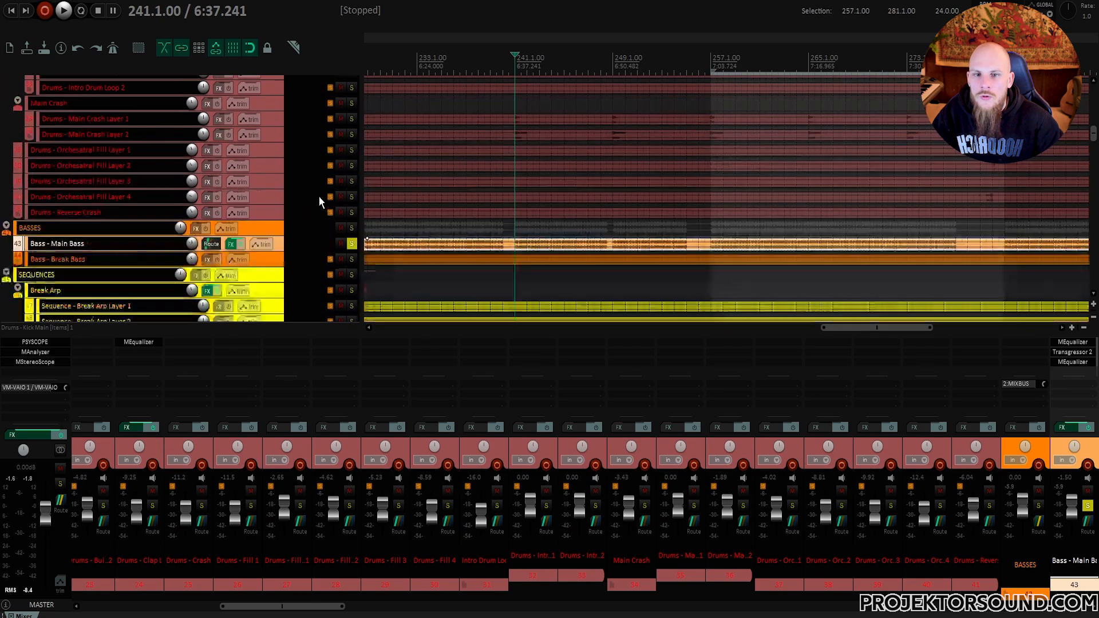
scroll(318, 197, "down", 3)
left_click(49, 343)
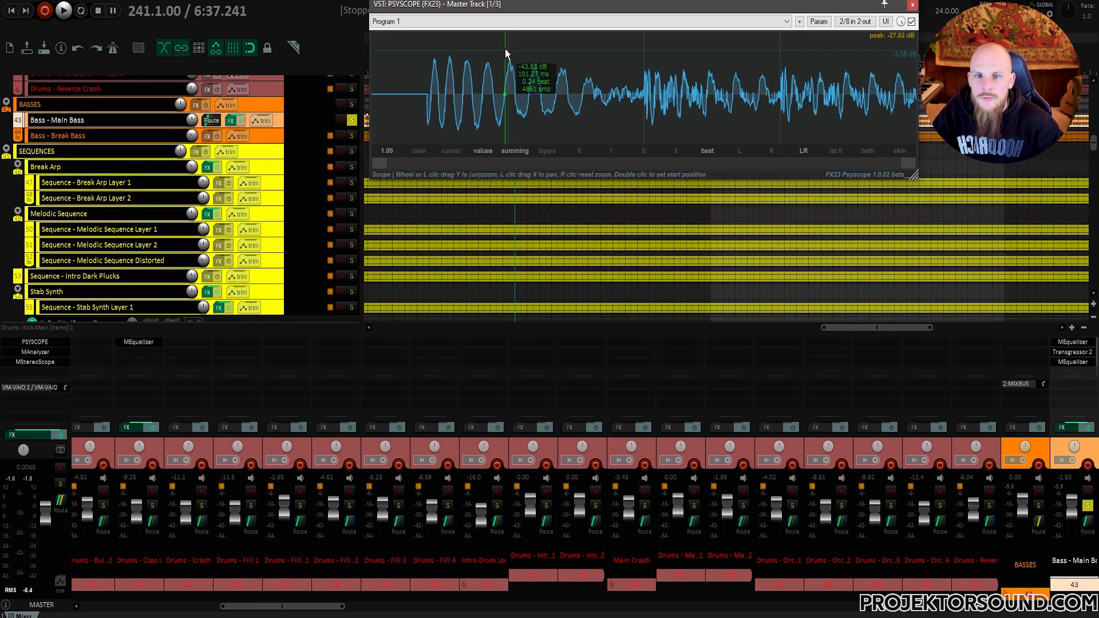
Play the soloed bass from bar 241 several times and examine its waveform at the start of the beat in PSYSCOPE.
key("space")
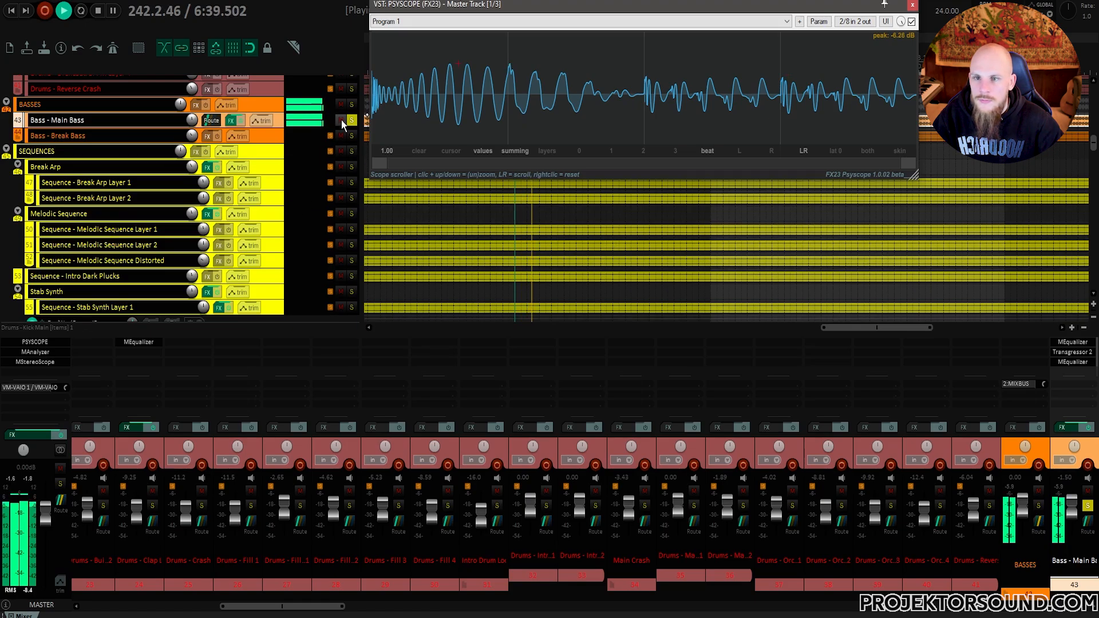
key("space")
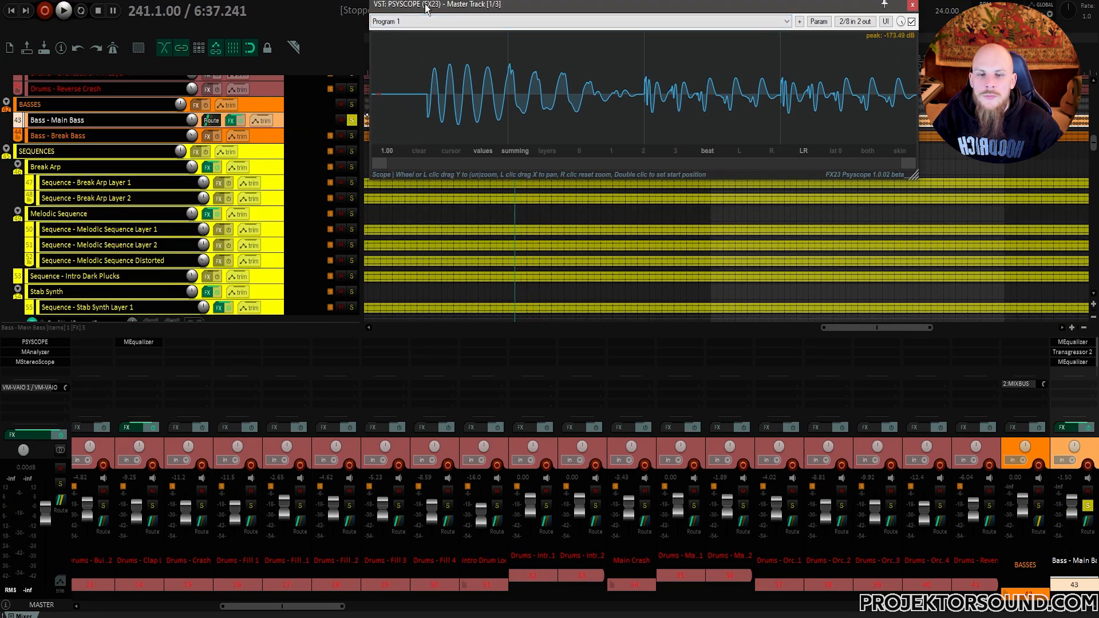
key("space")
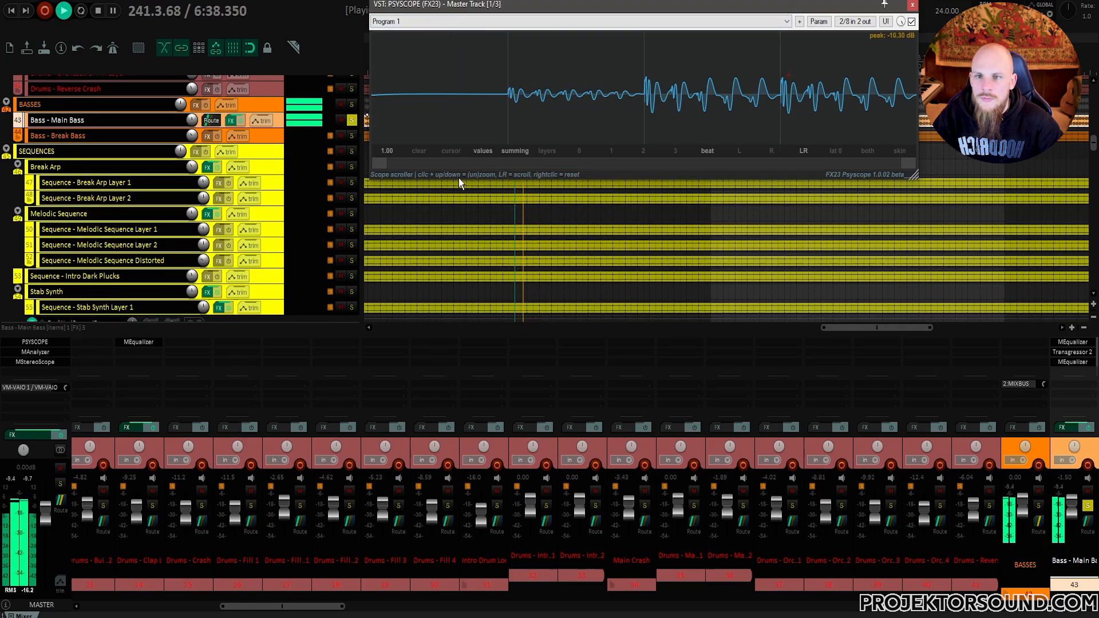
key("space")
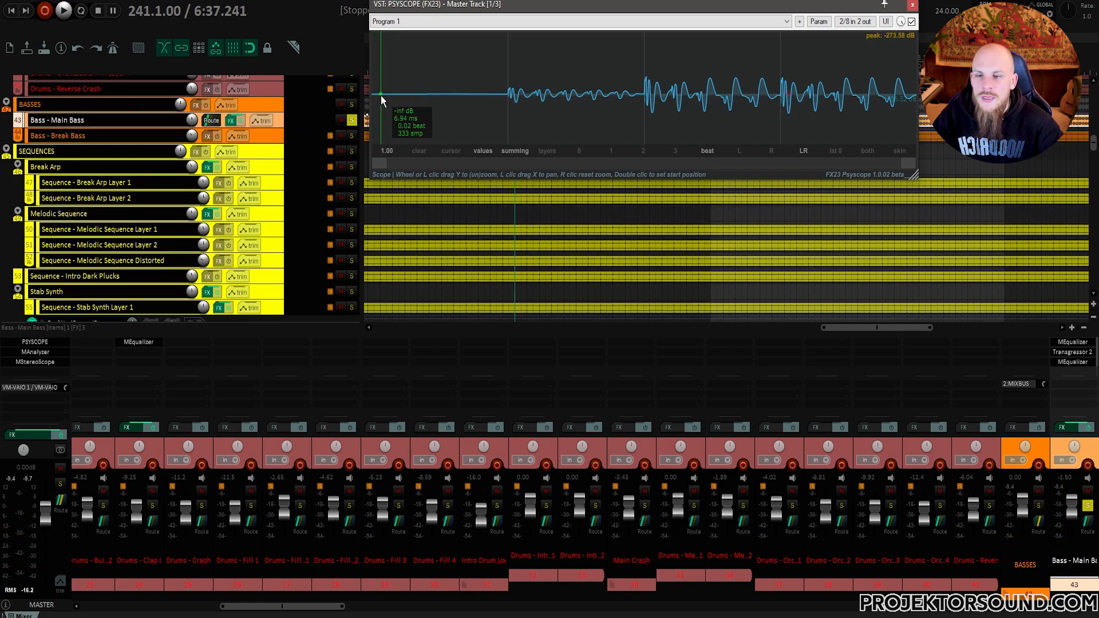
key("space")
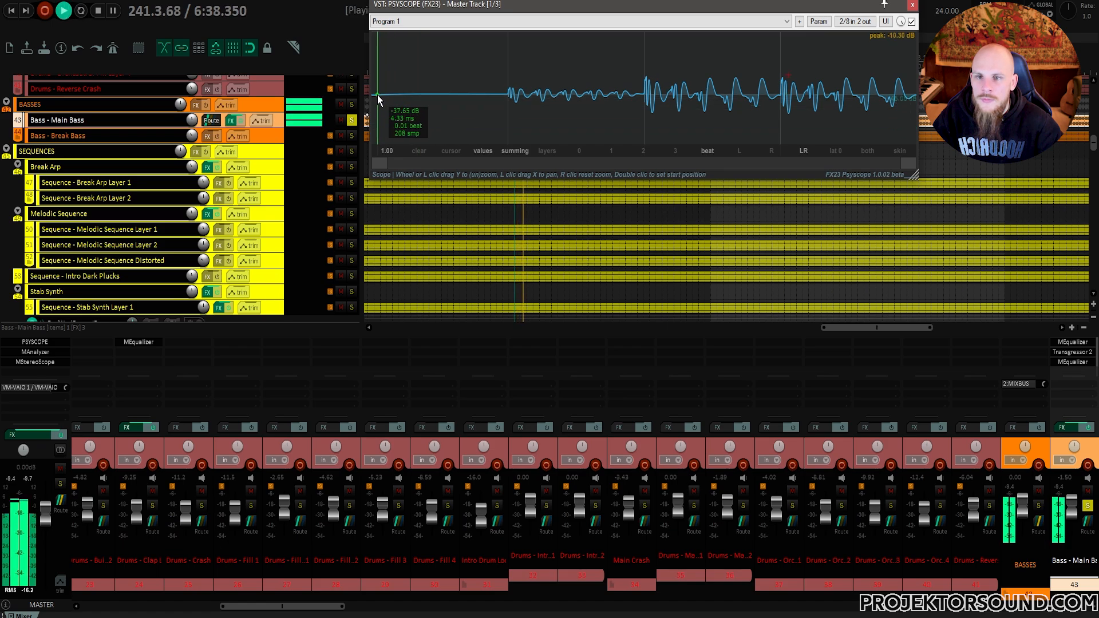
key("space")
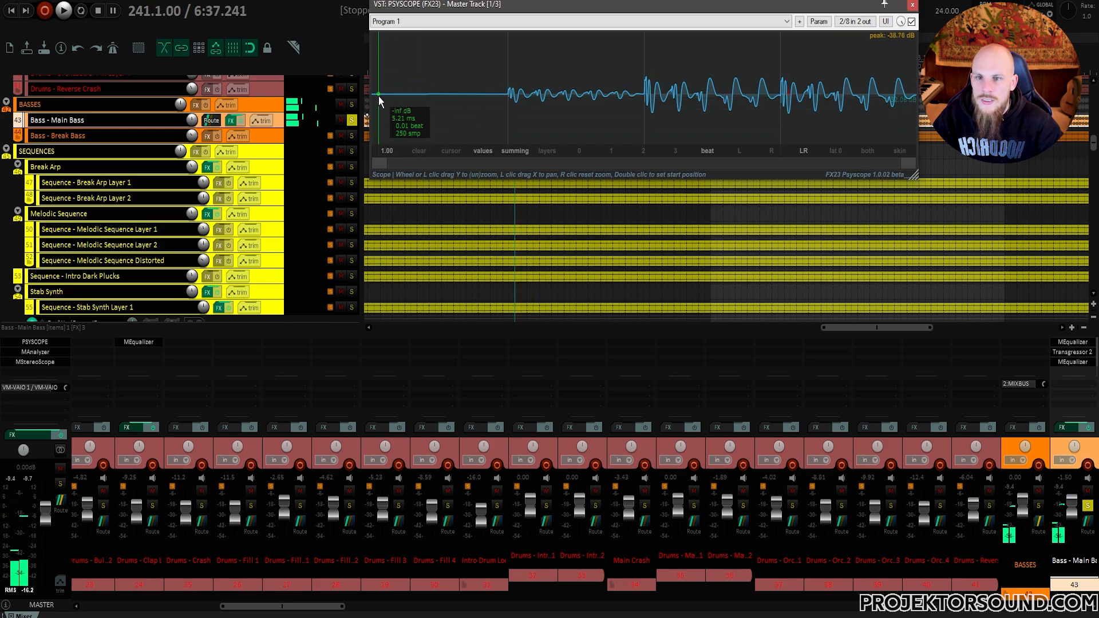
key("Escape")
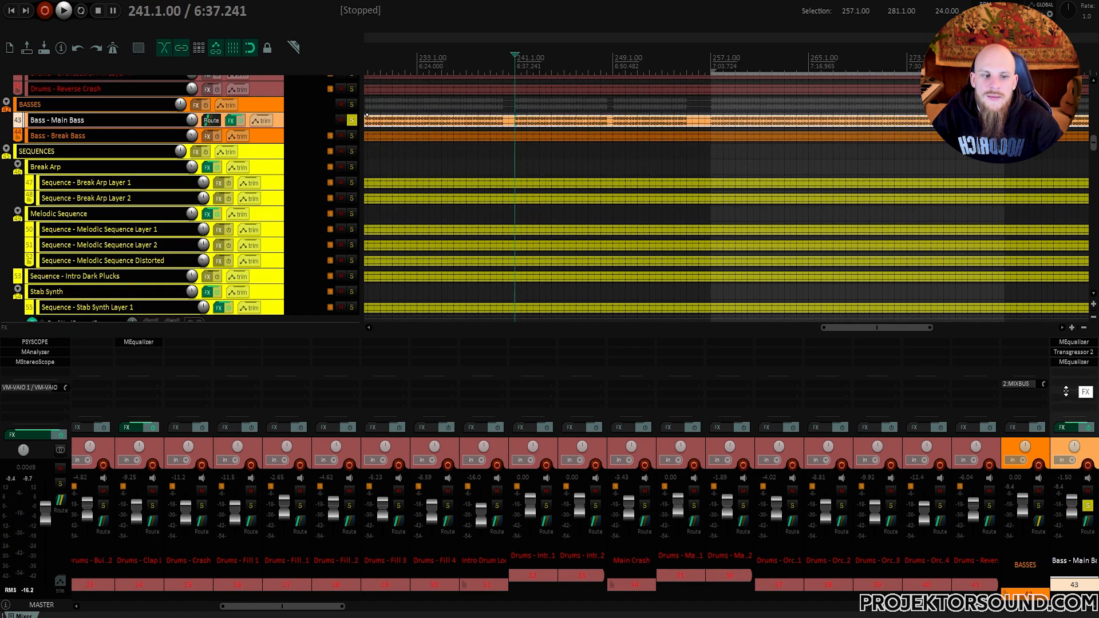
Add the LFOTool plugin to the end of the Bass - Main Bass effects chain.
double_click(1066, 369)
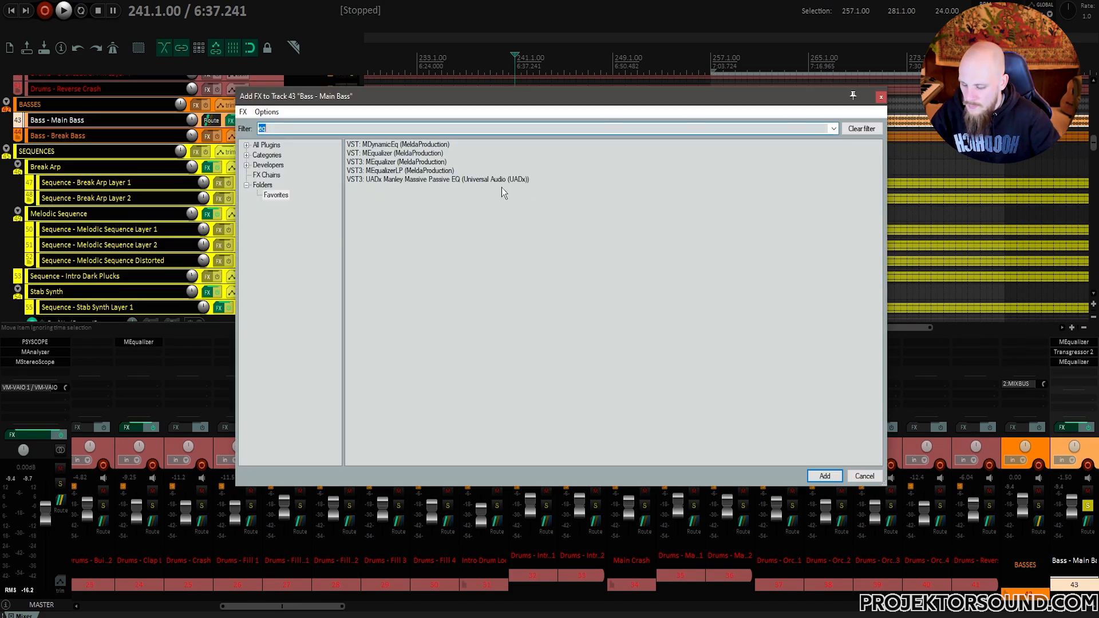
key("BackSpace")
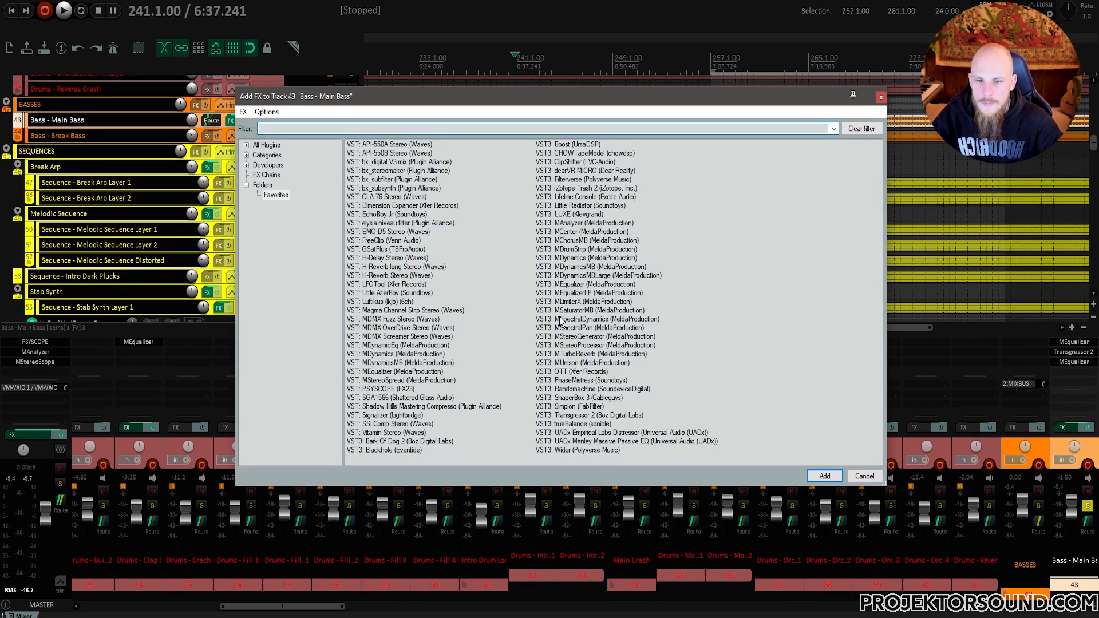
double_click(385, 284)
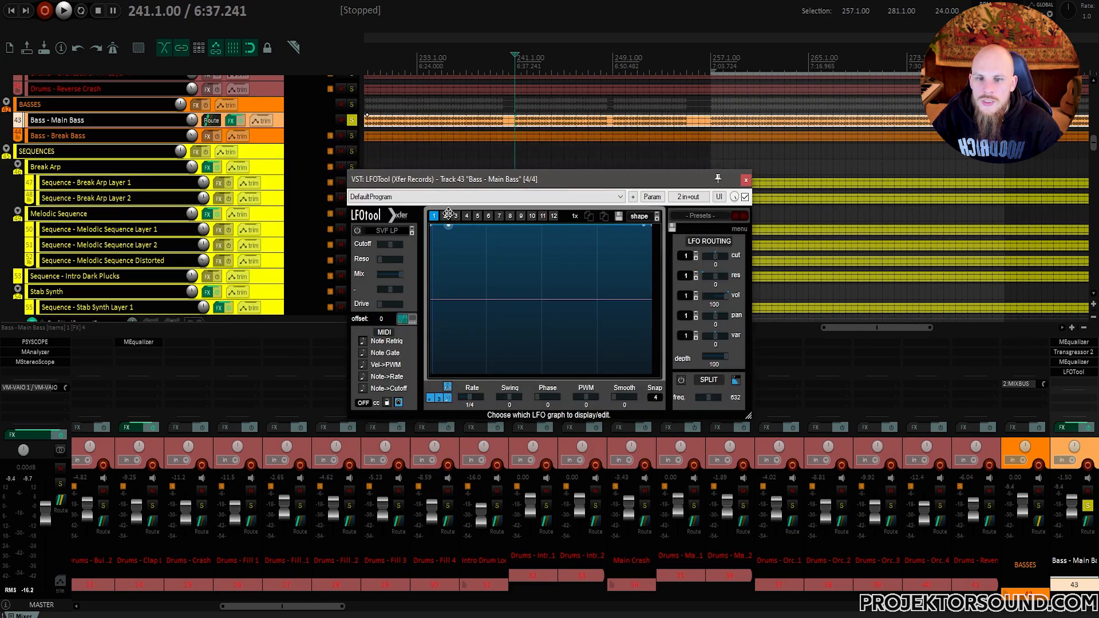
Shape LFOTool's first graph to start at zero, rise steeply to full level and fall at the cycle's end, and audition the ducked bass.
left_click_drag(432, 232, 431, 372)
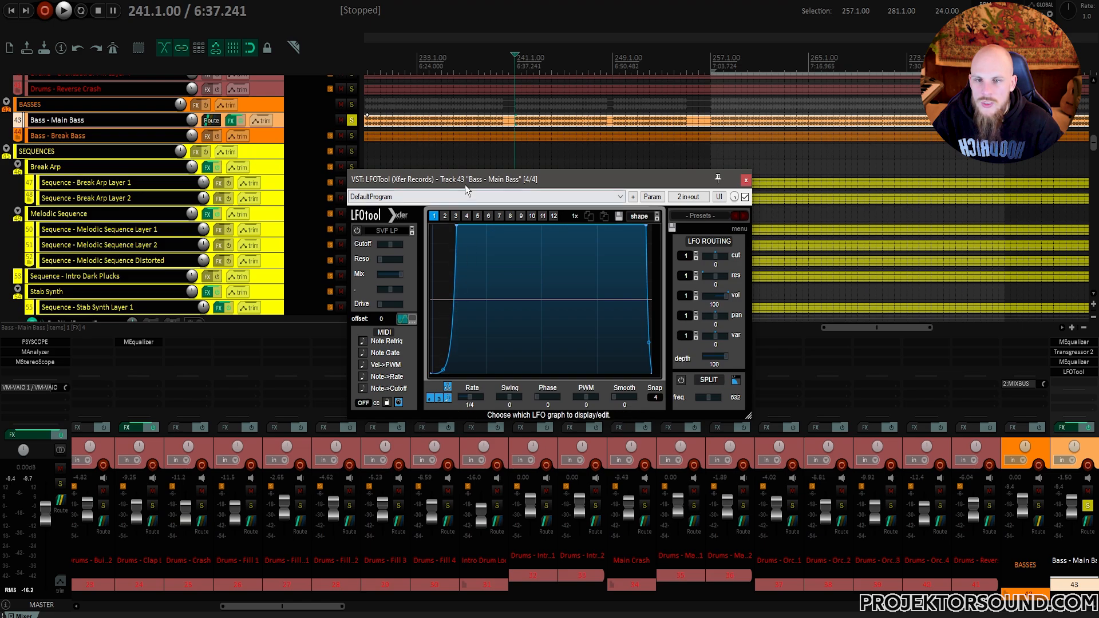
key("space")
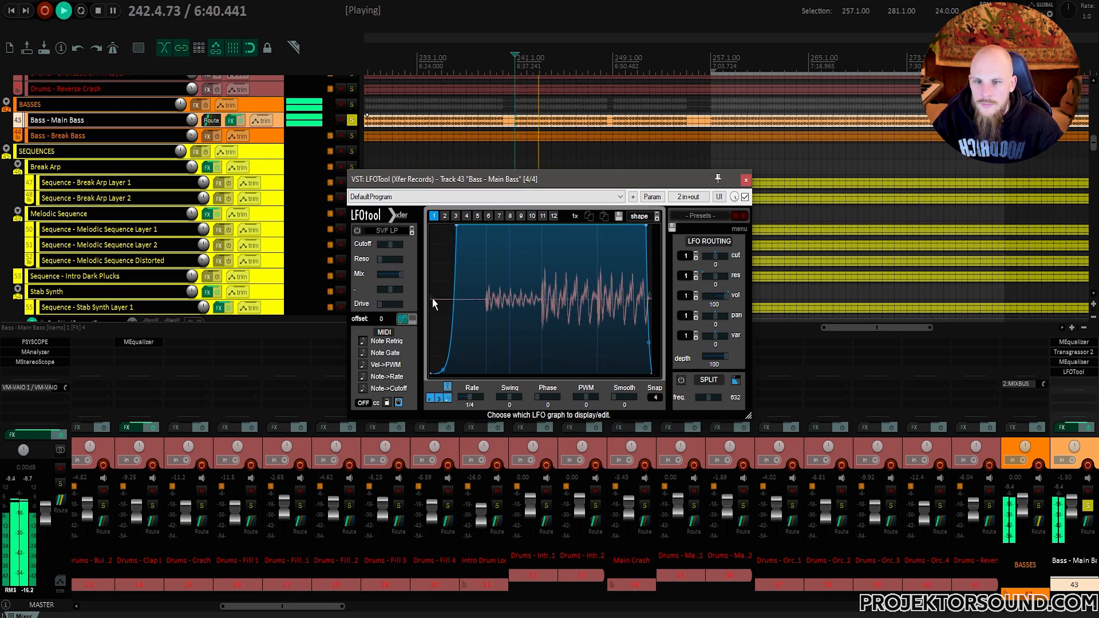
key("space")
left_click(745, 179)
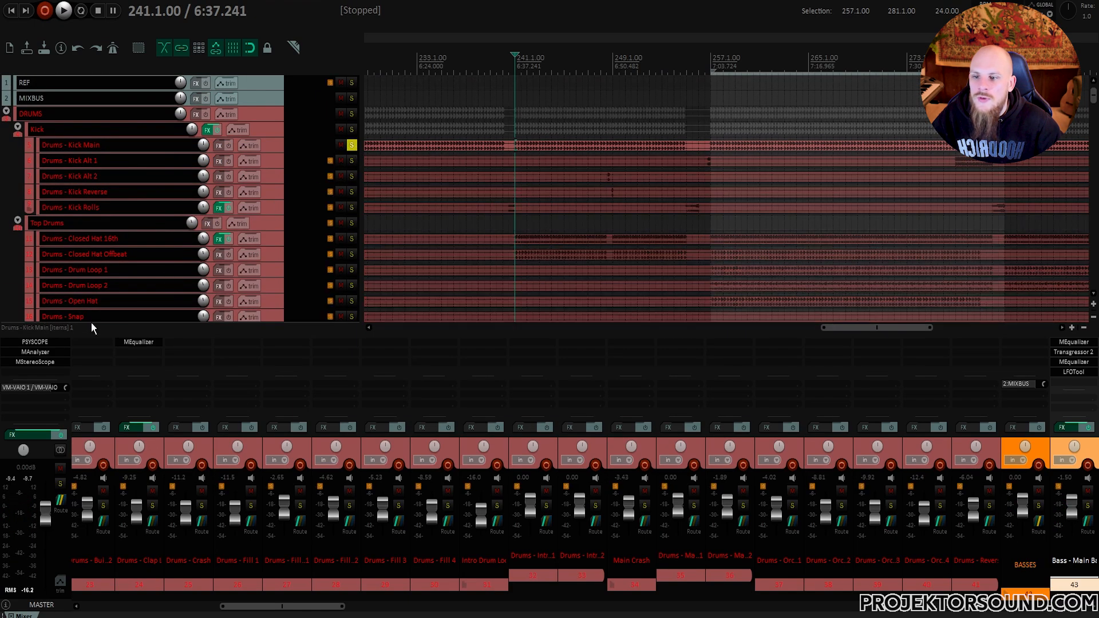
Open PSYSCOPE on the master track and play the soloed Drums - Kick Main from bar 241 to examine its waveform.
left_click(46, 342)
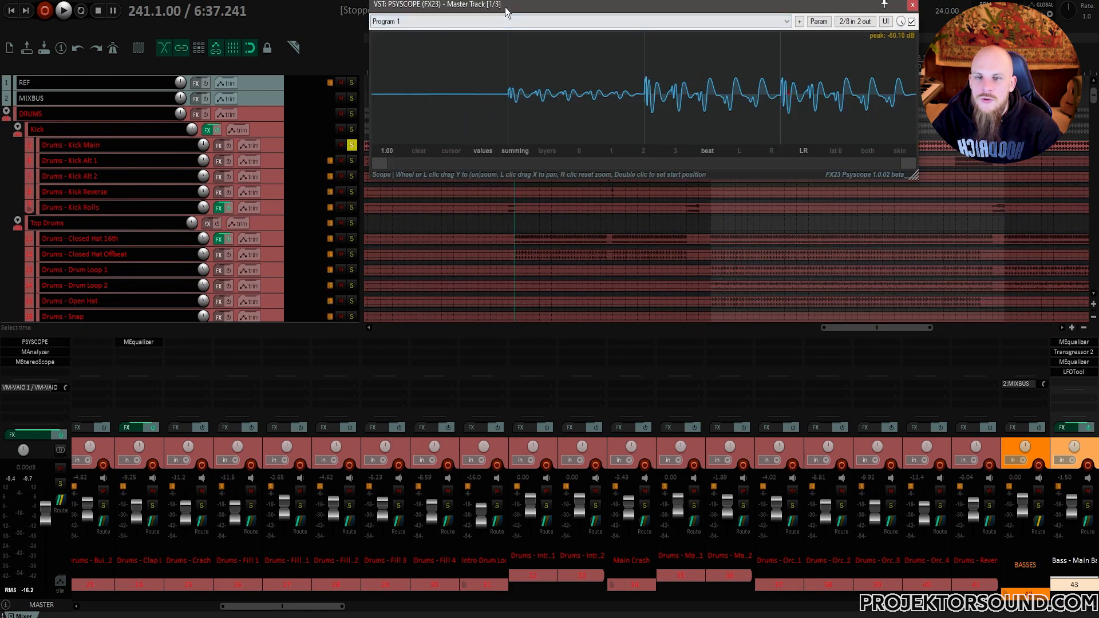
key("space")
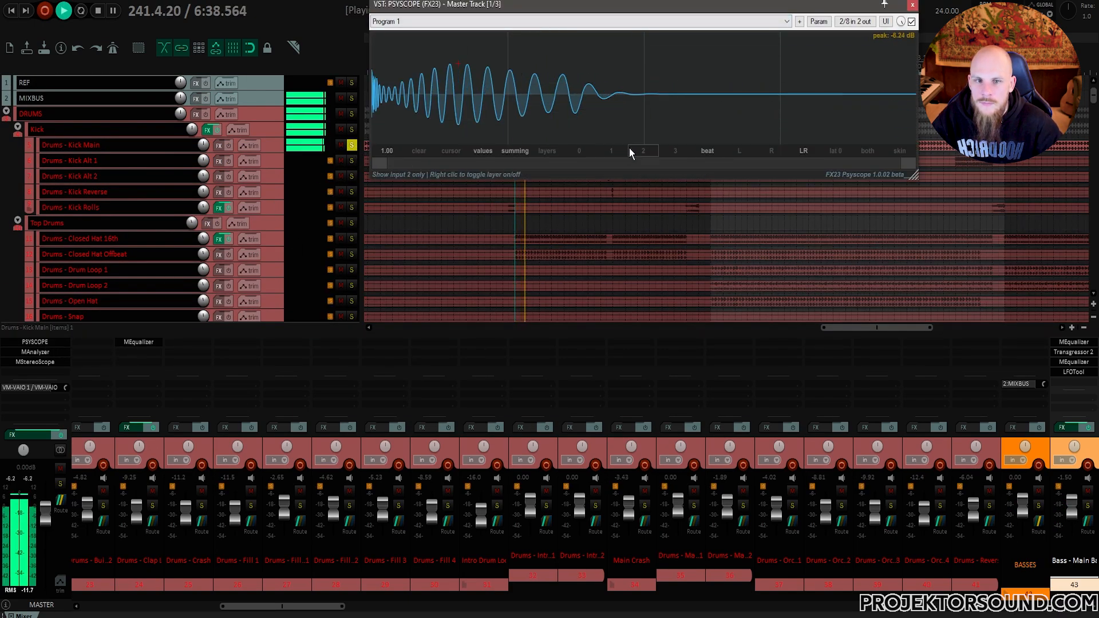
key("space")
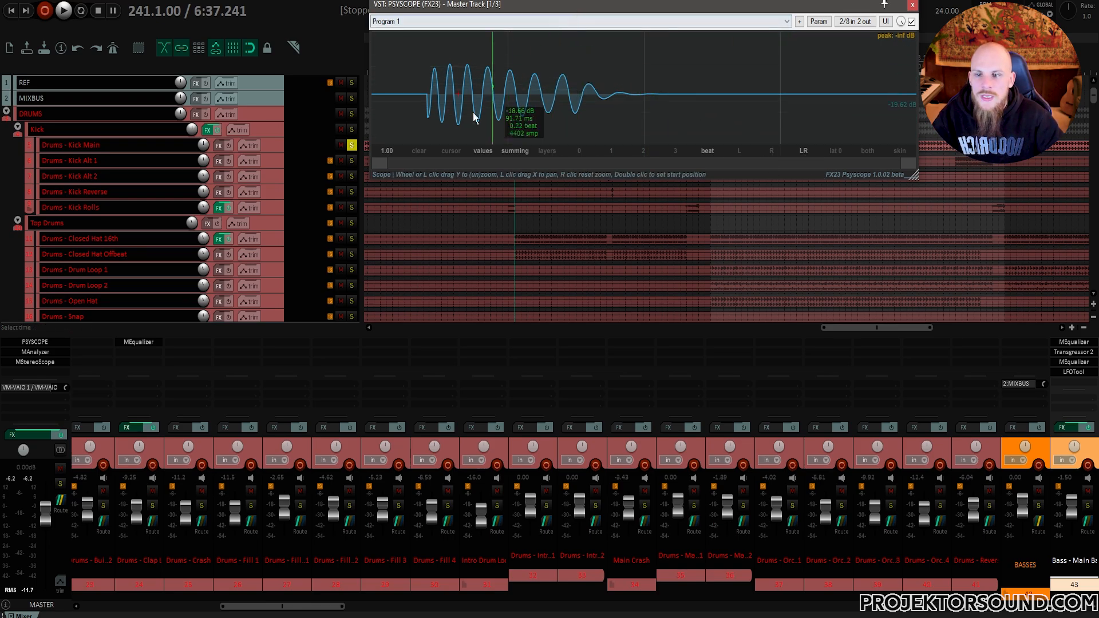
Solo Bass - Main Bass alongside the main kick and play both from bar 241 to compare their waveforms in PSYSCOPE.
scroll(329, 203, "down", 10)
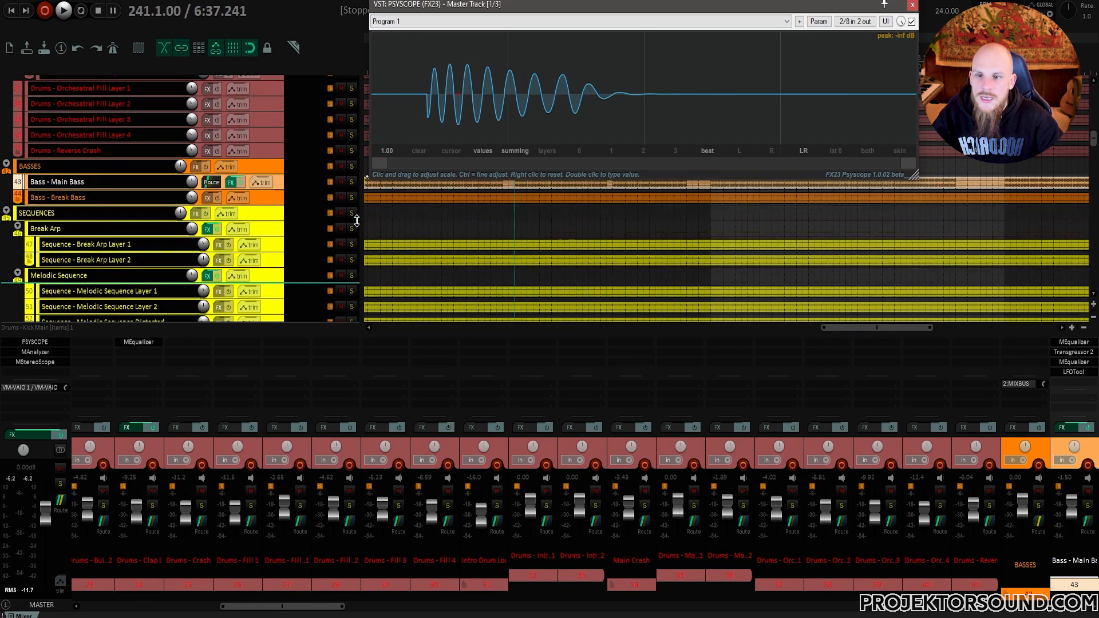
scroll(357, 220, "up", 3)
left_click(352, 243)
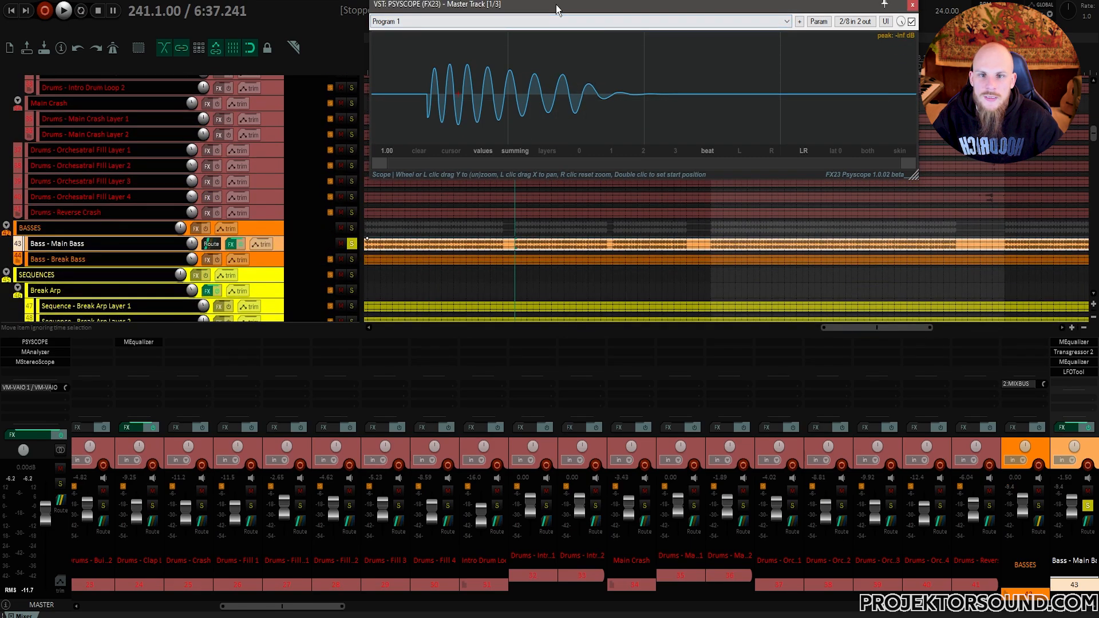
key("space")
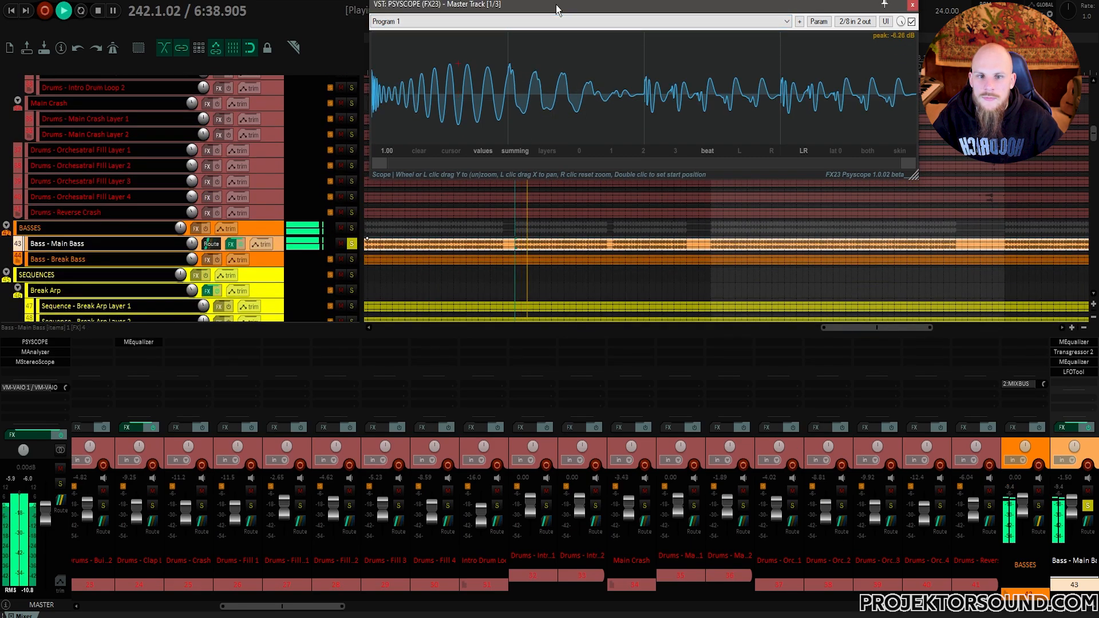
key("space")
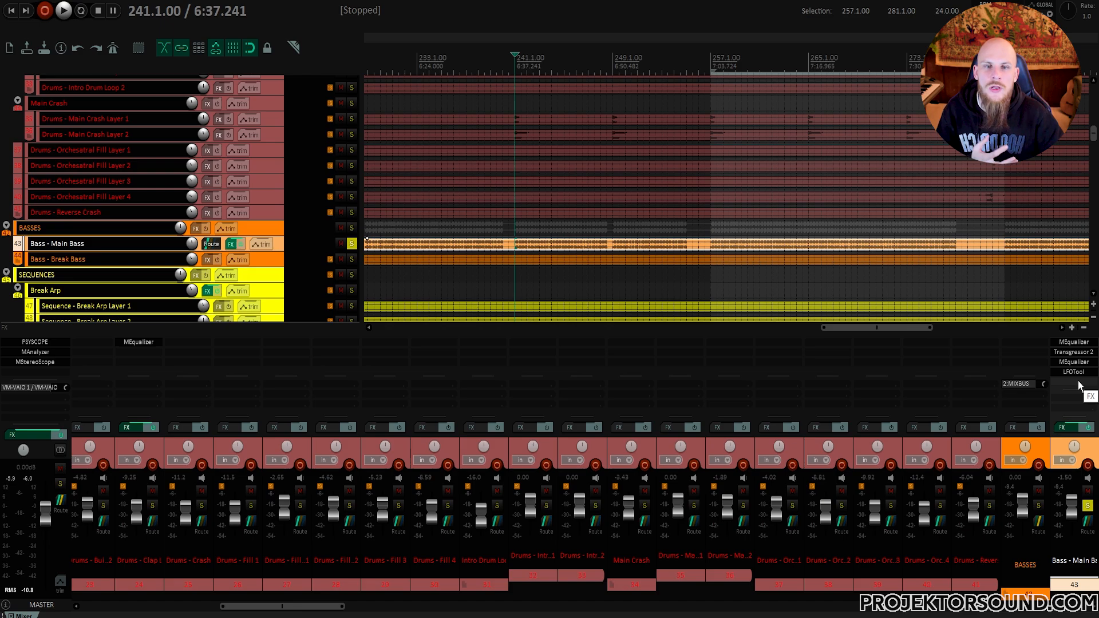
scroll(928, 544, "left", 10)
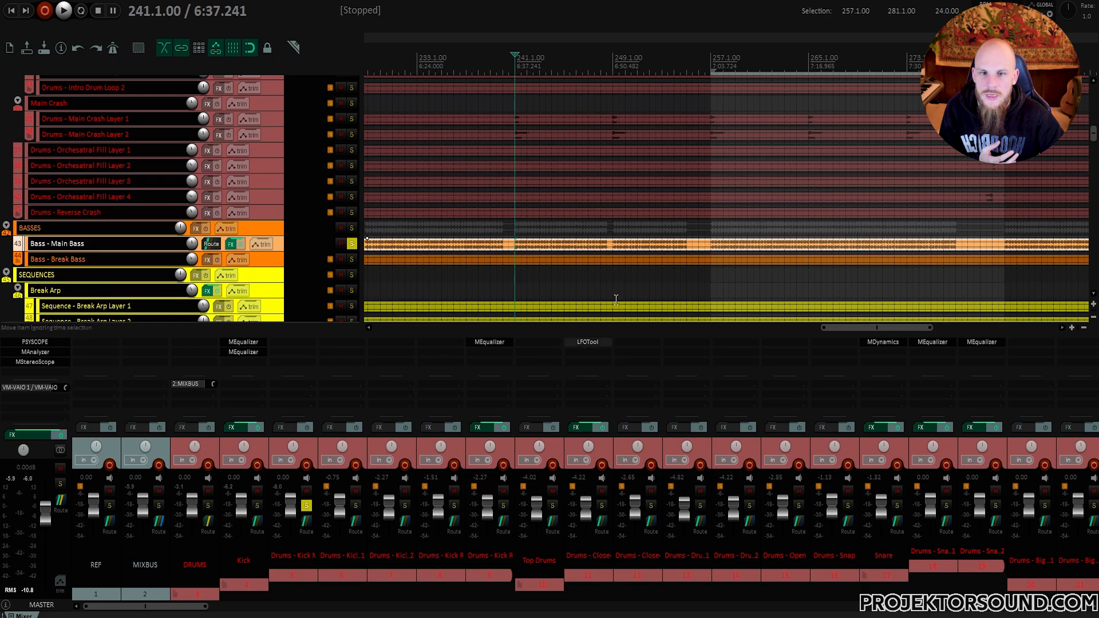
scroll(582, 198, "up", 10)
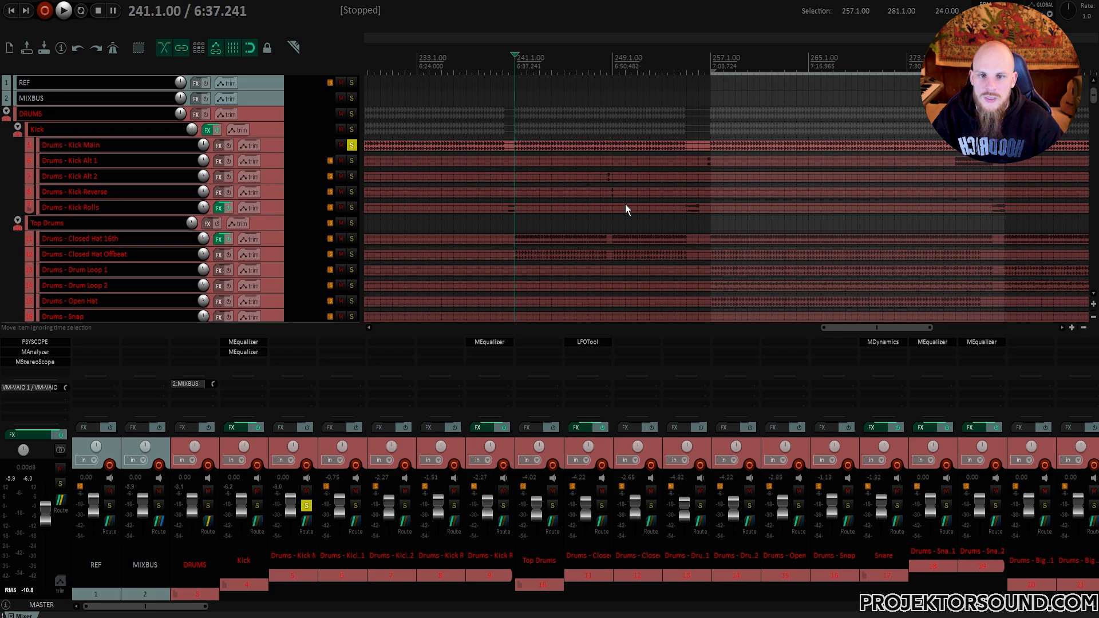
scroll(630, 445, "right", 12)
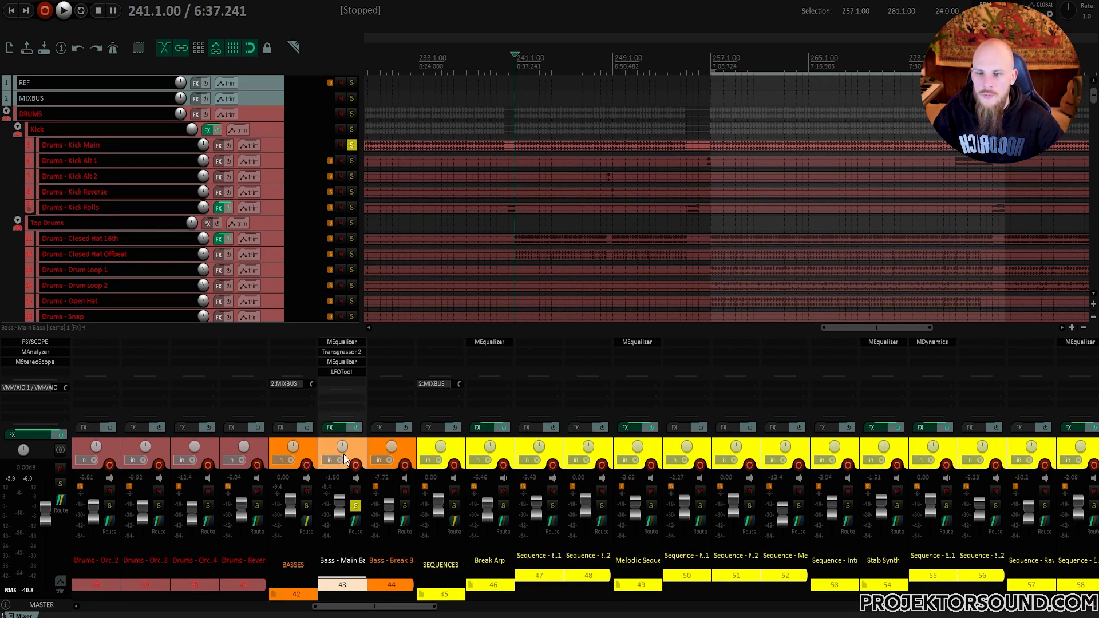
scroll(143, 200, "down", 6)
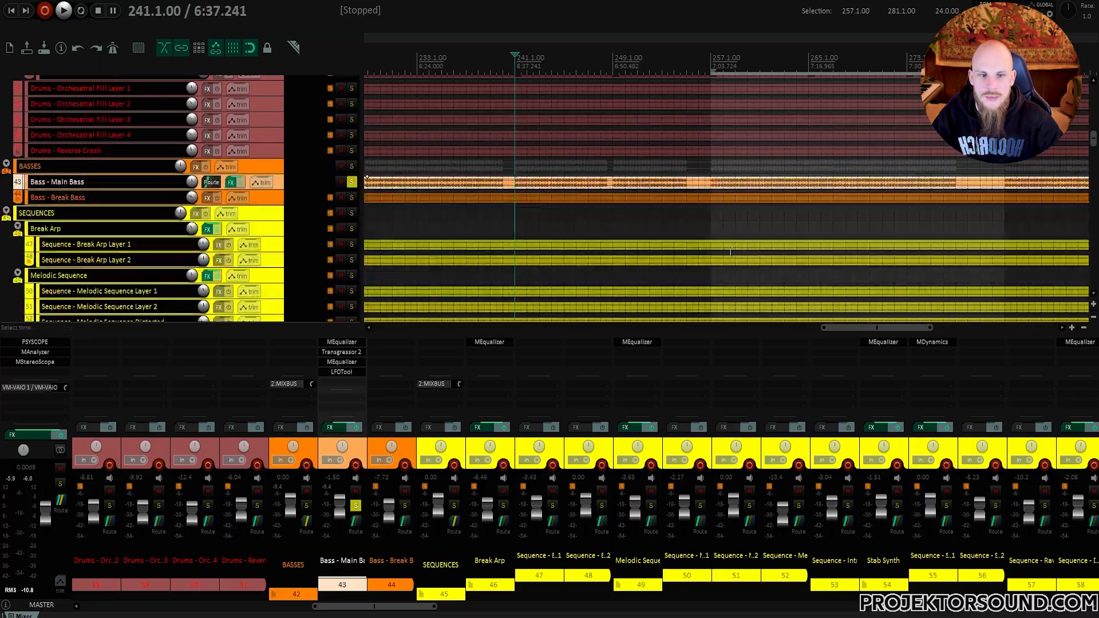